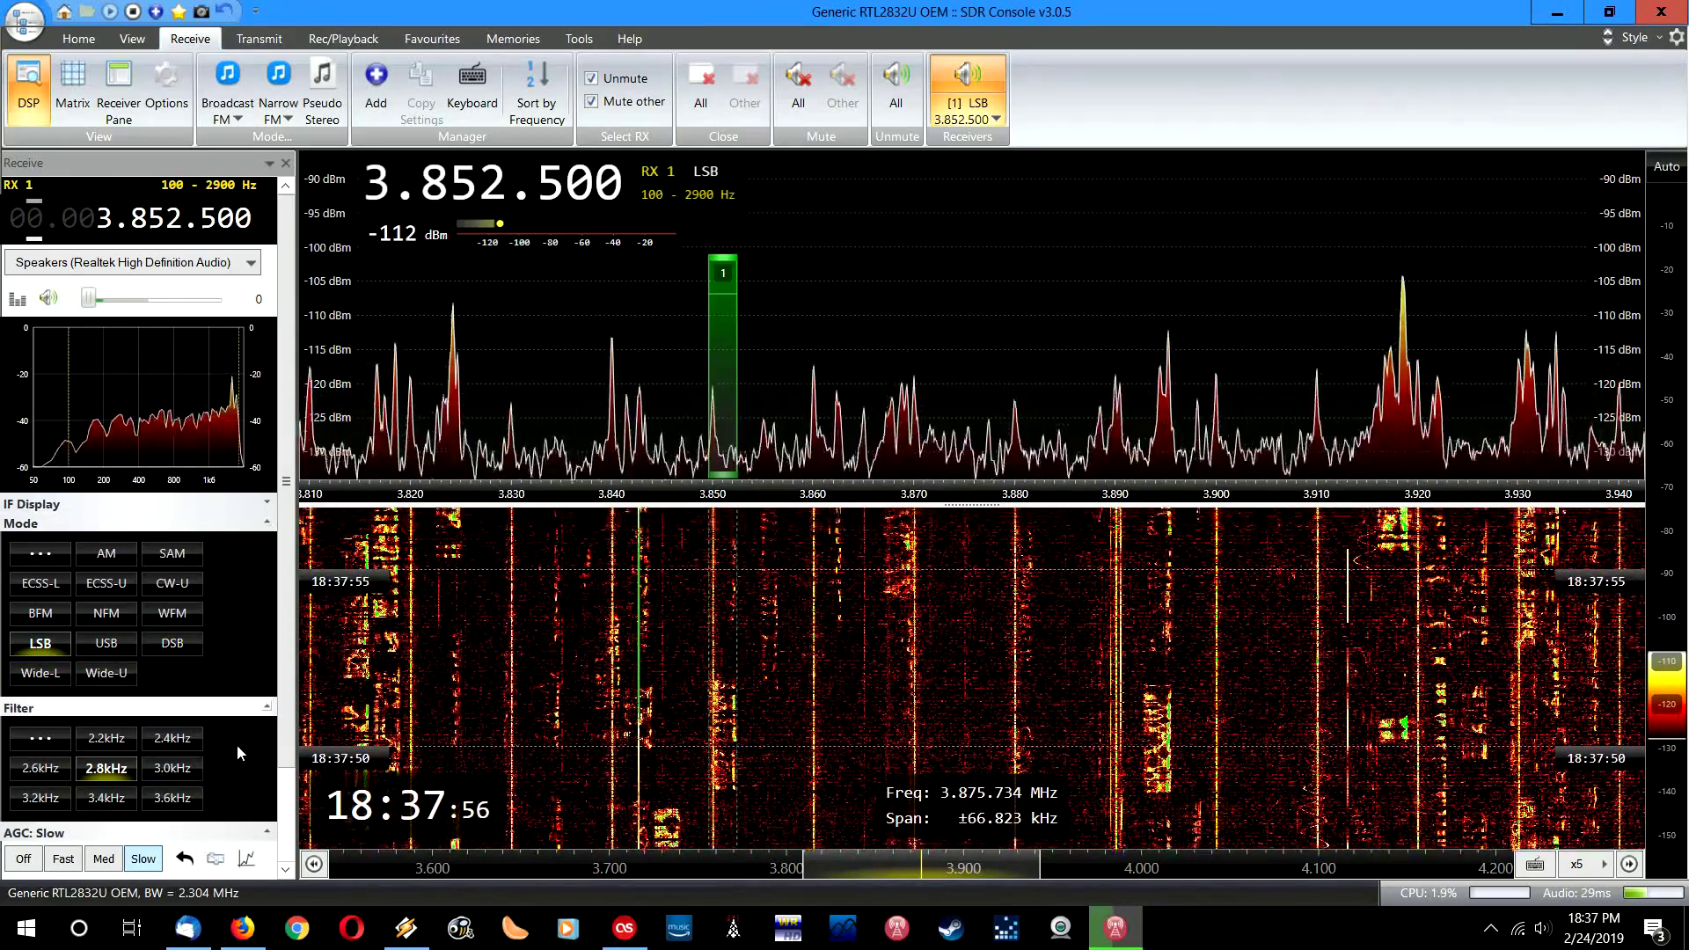
Raise the receiver's output audio level to 100.
scroll(287, 515, down, 2)
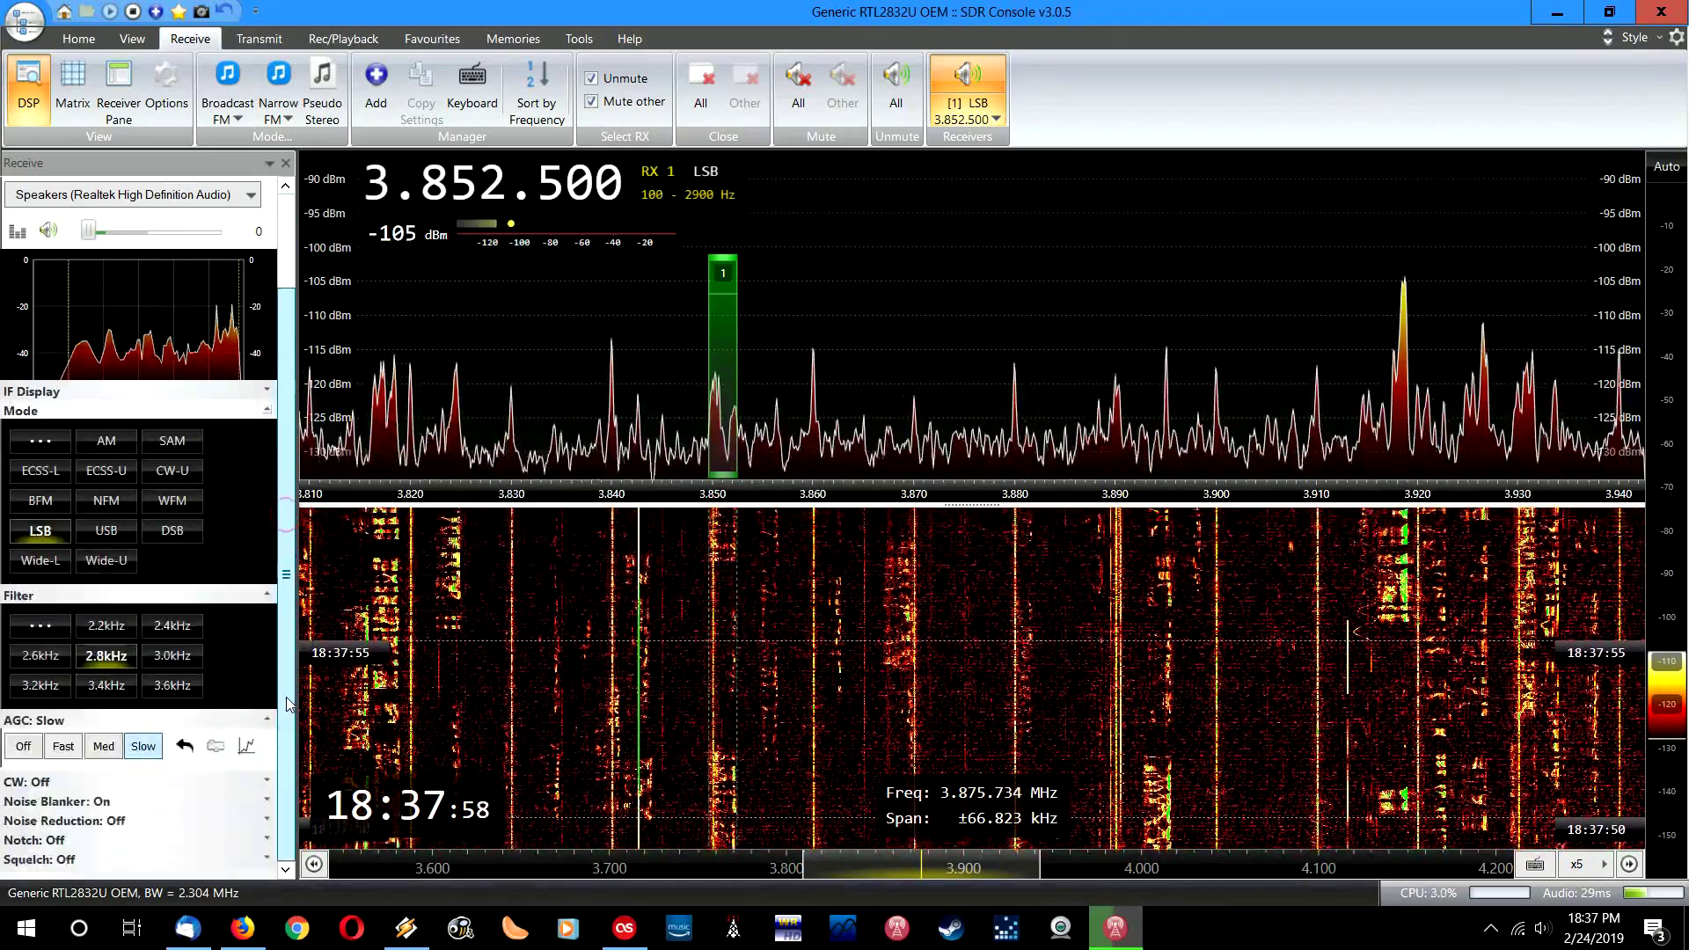
scroll(286, 704, up, 2)
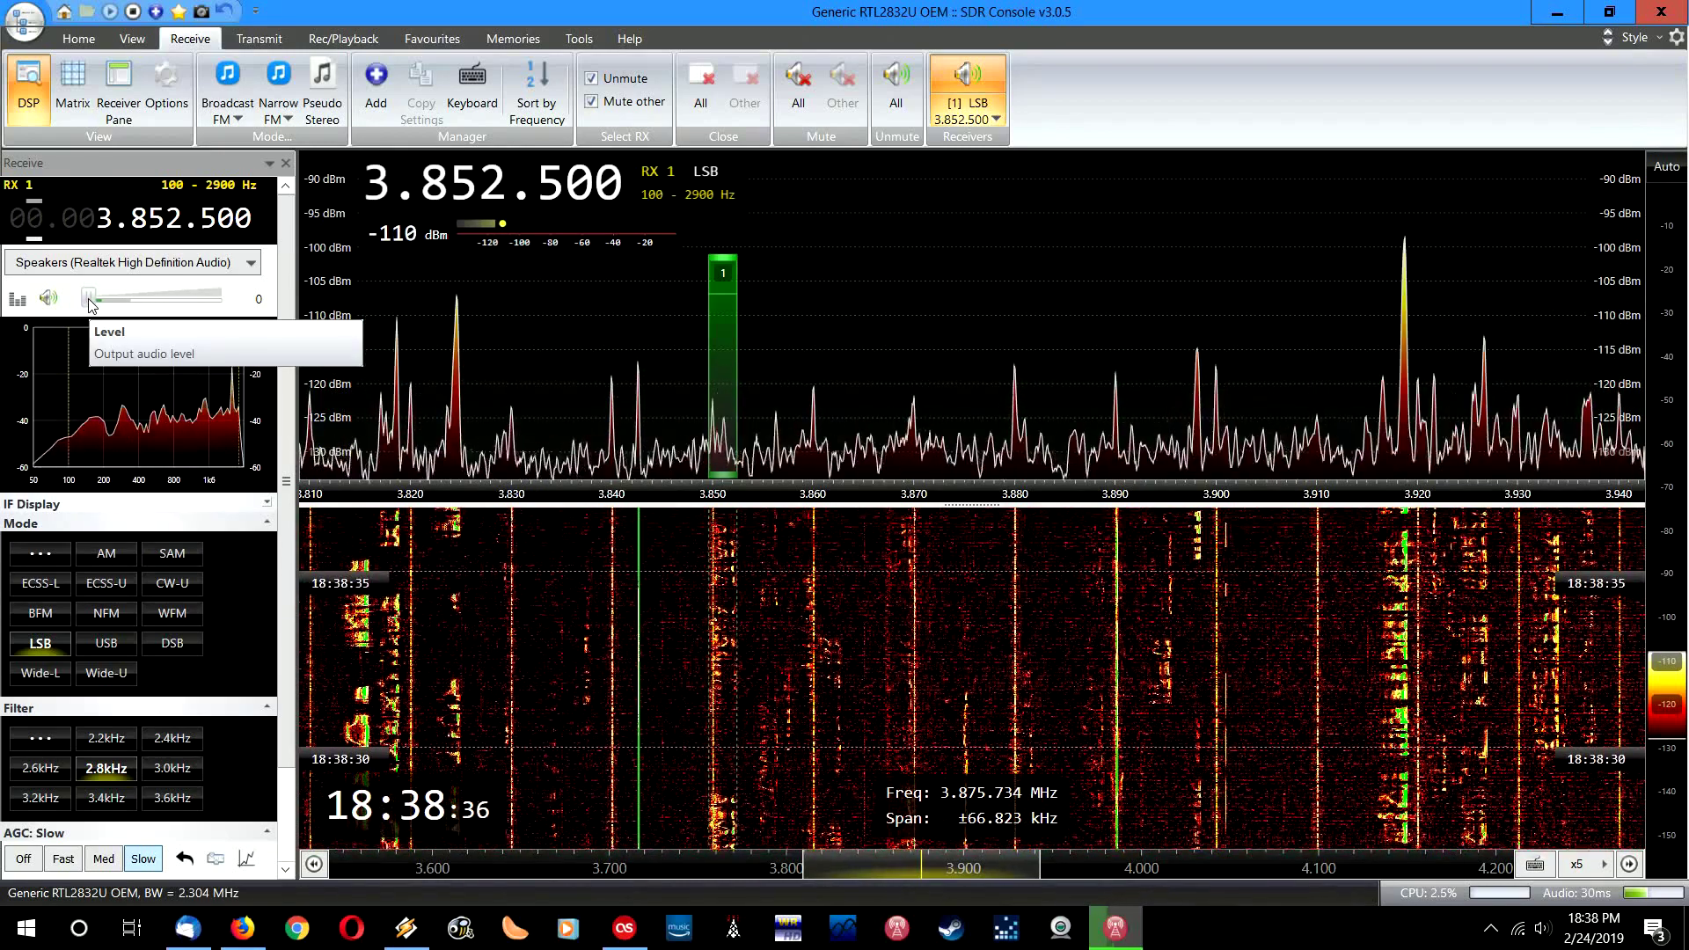
drag(89, 299, 228, 308)
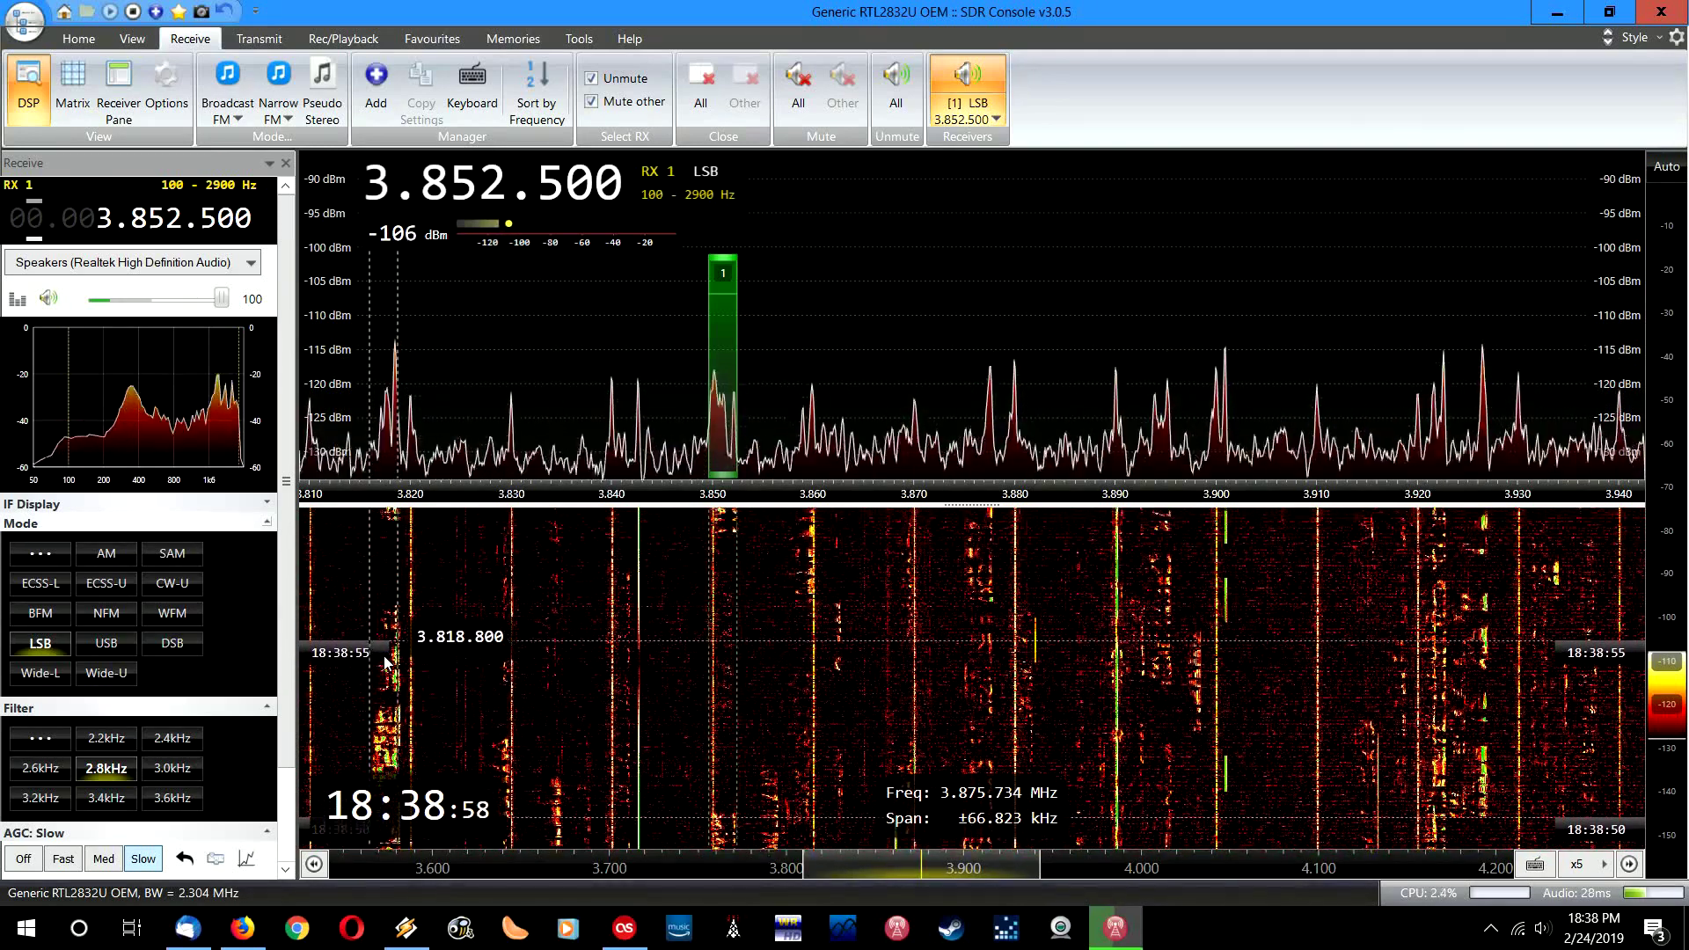
Tune the LSB receiver to 3.819.000 MHz and compare the 3.0 kHz filter with 2.8 kHz, keeping 2.8 kHz.
click(389, 543)
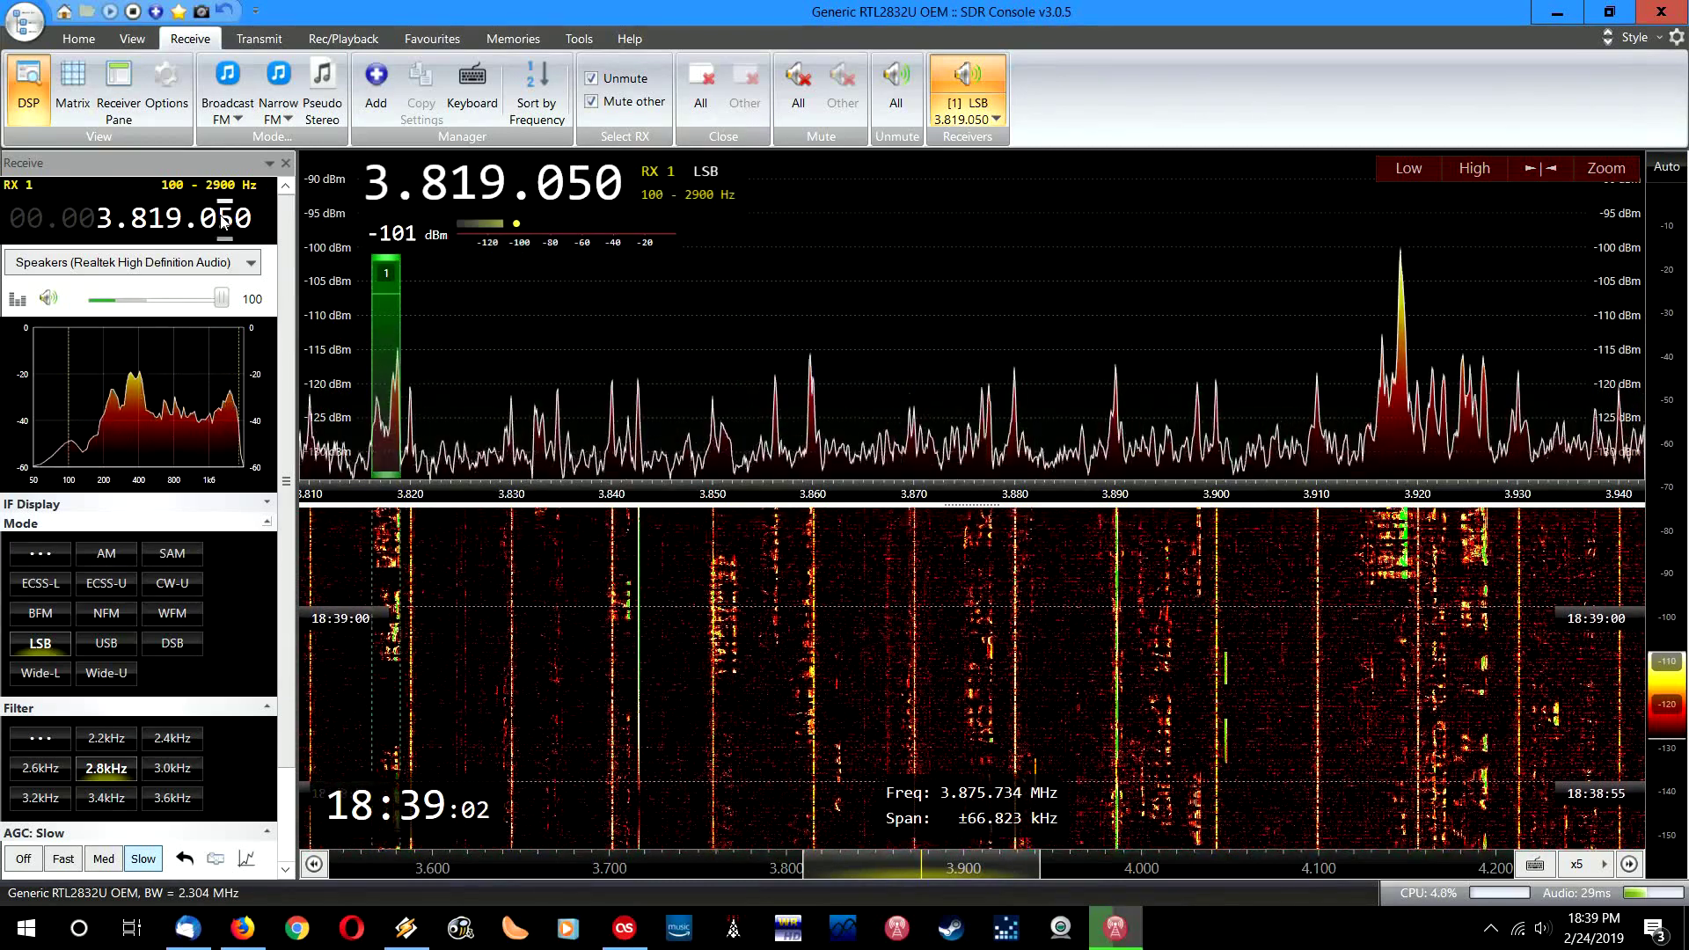
scroll(228, 218, down, 5)
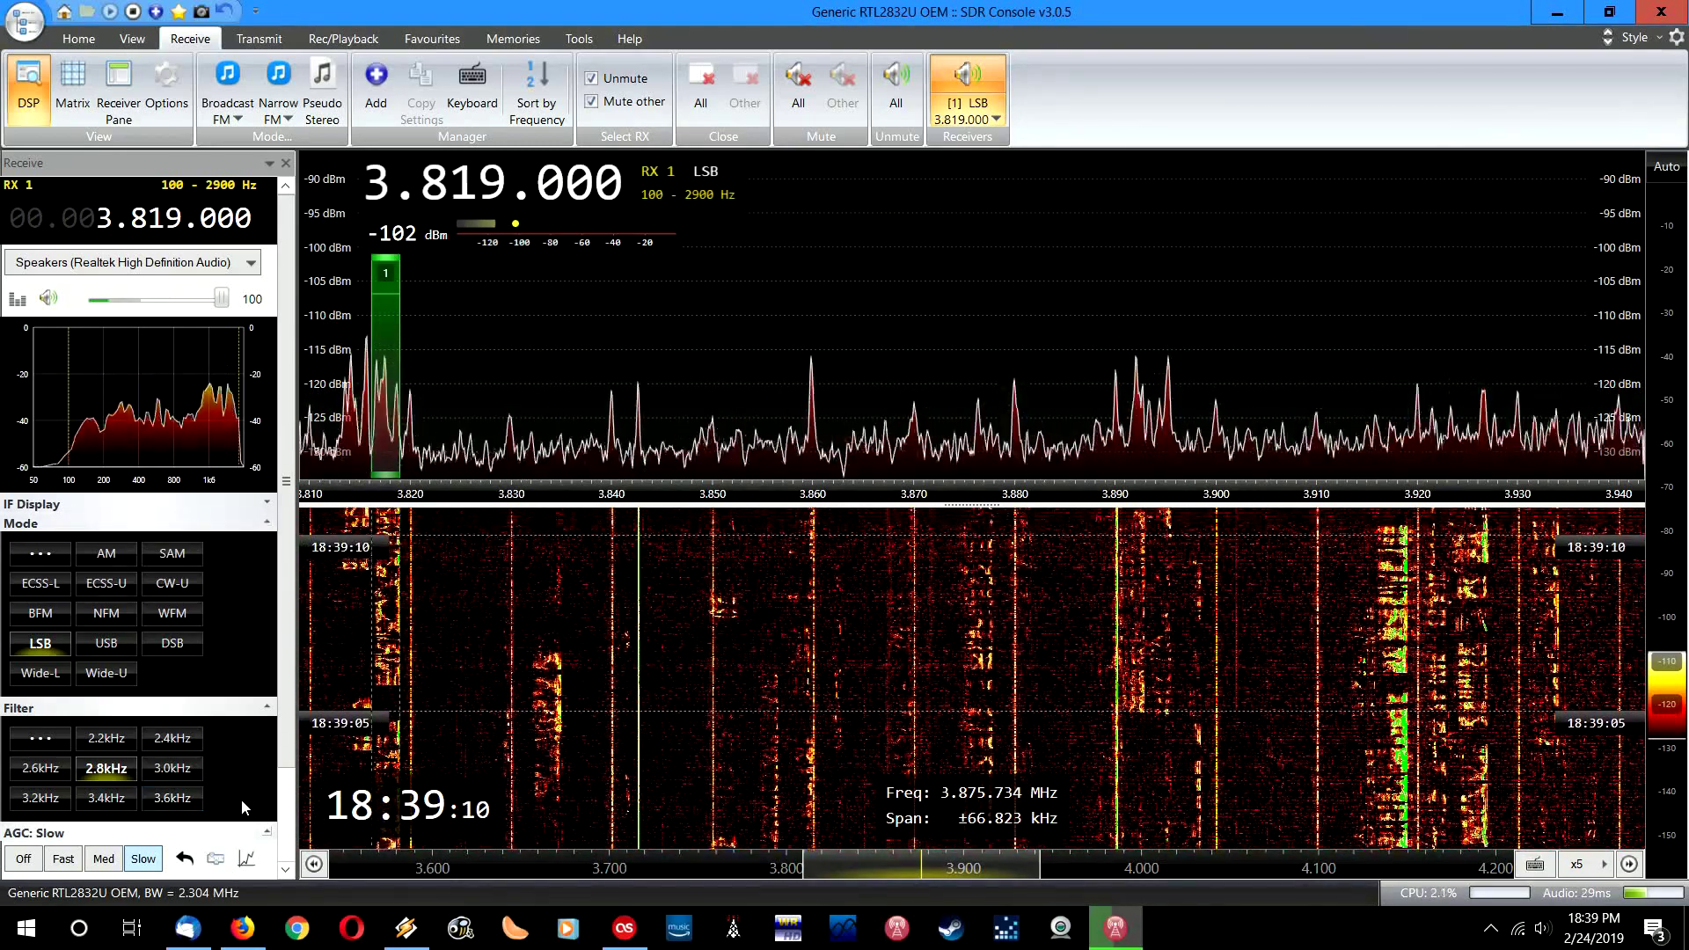
click(174, 769)
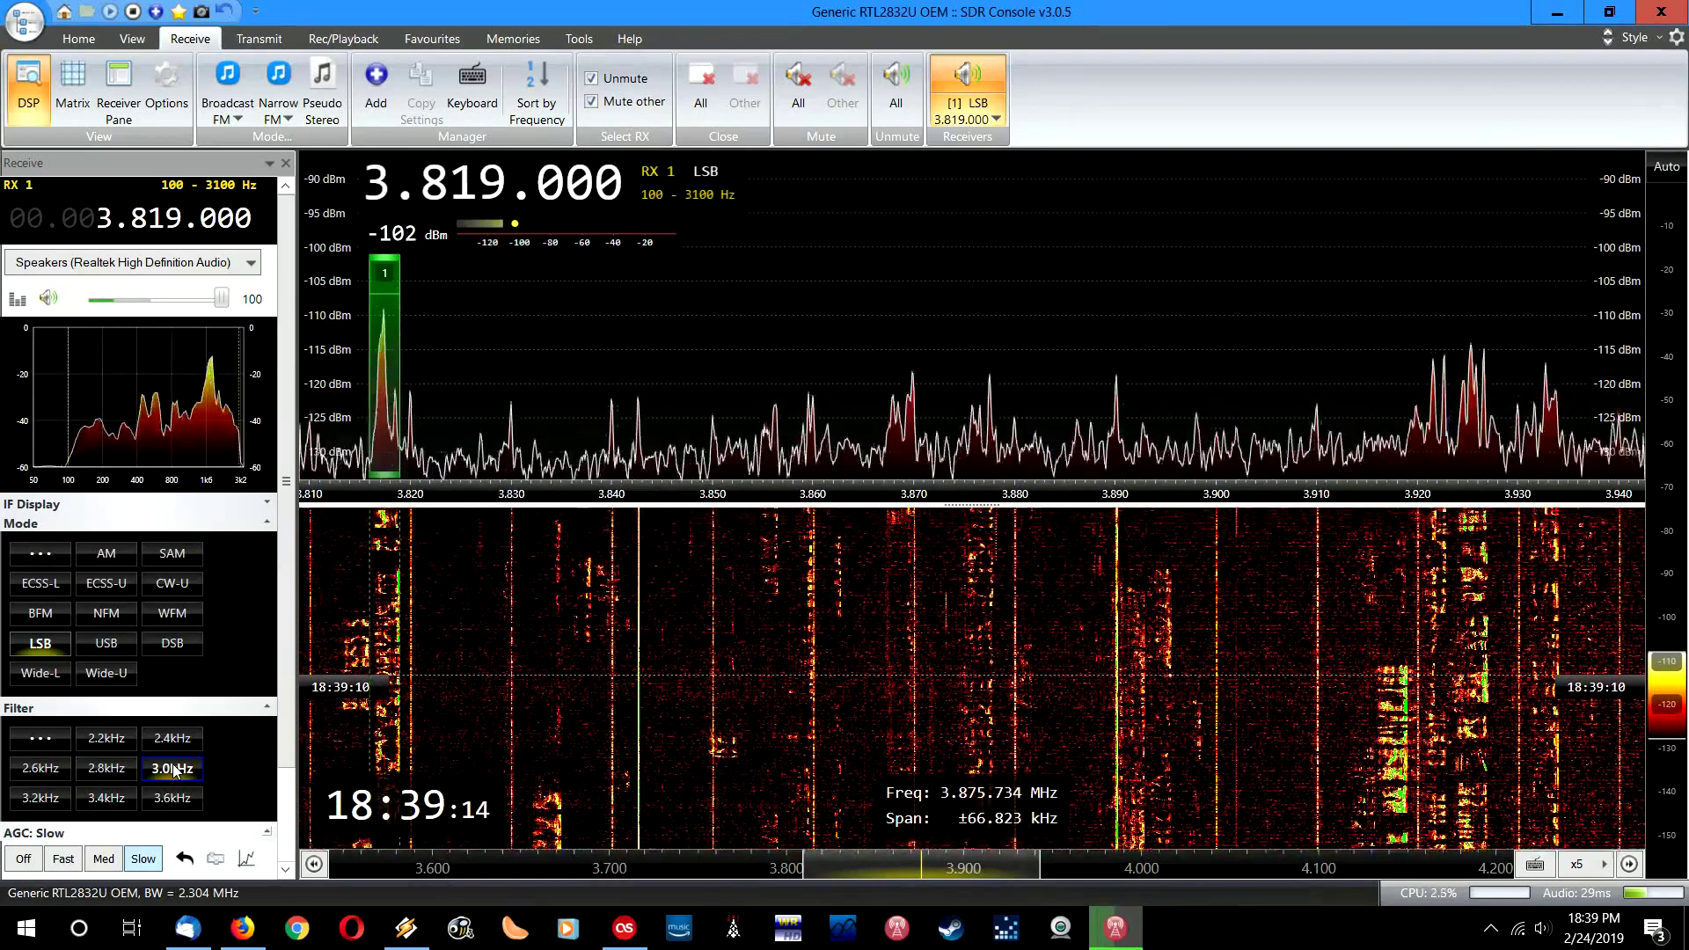
click(107, 774)
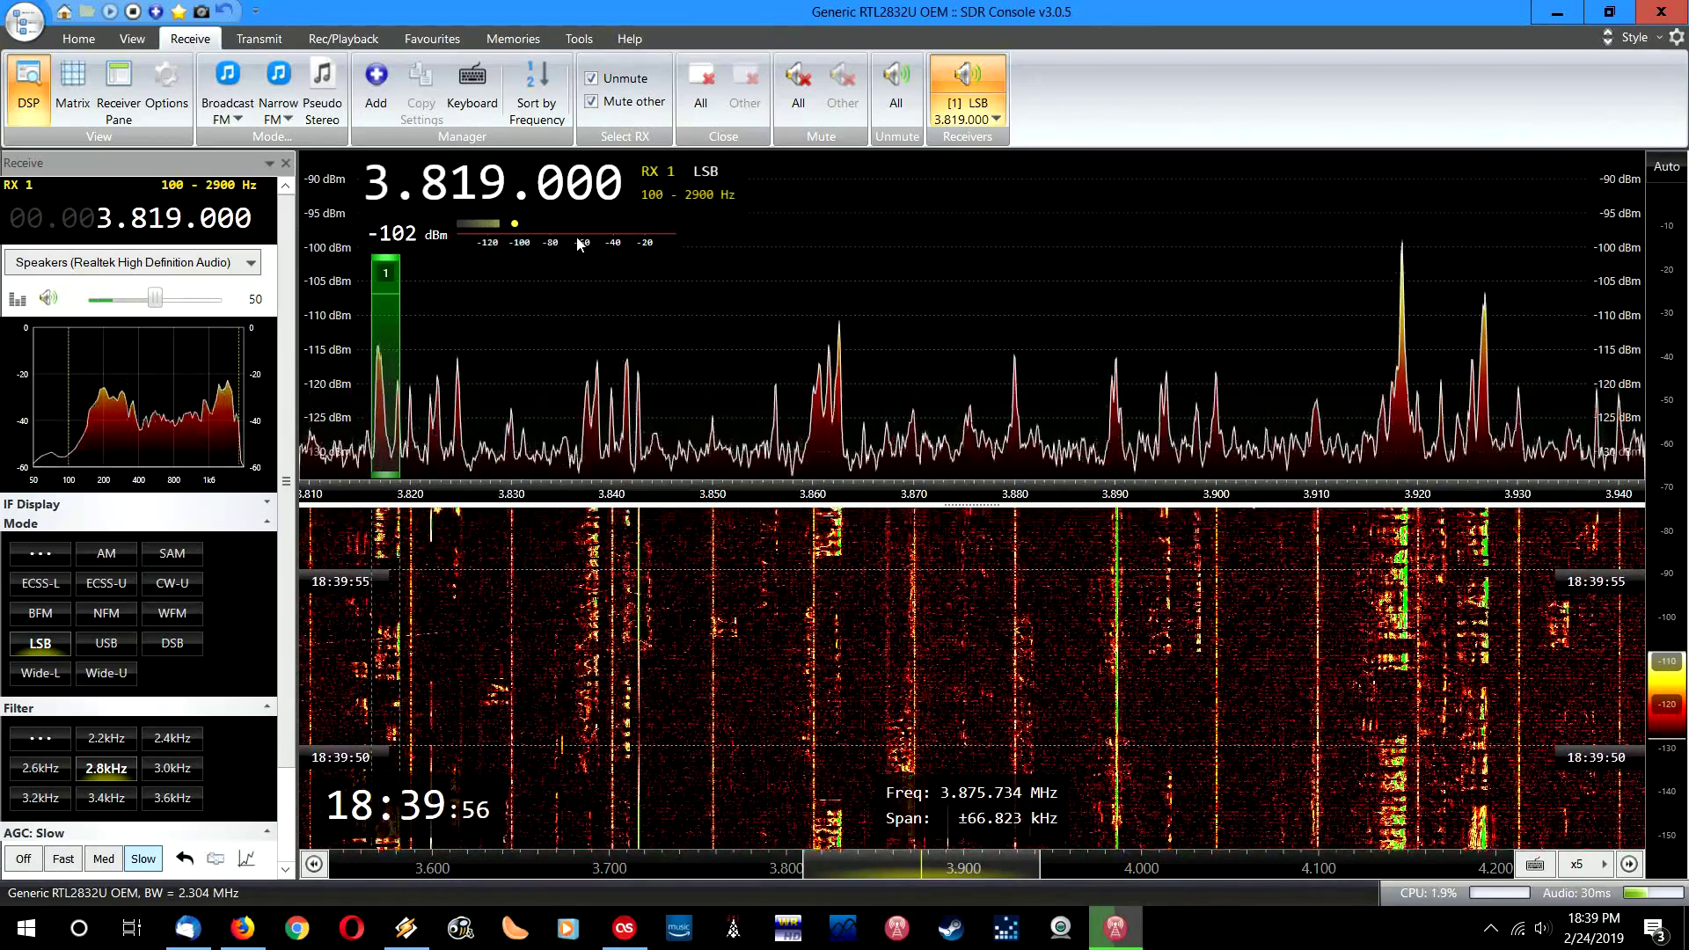
Tune the receiver to 5.000.000 MHz, compare AM and SAM reception, and settle on AM with the ±4.0 kHz filter.
click(470, 81)
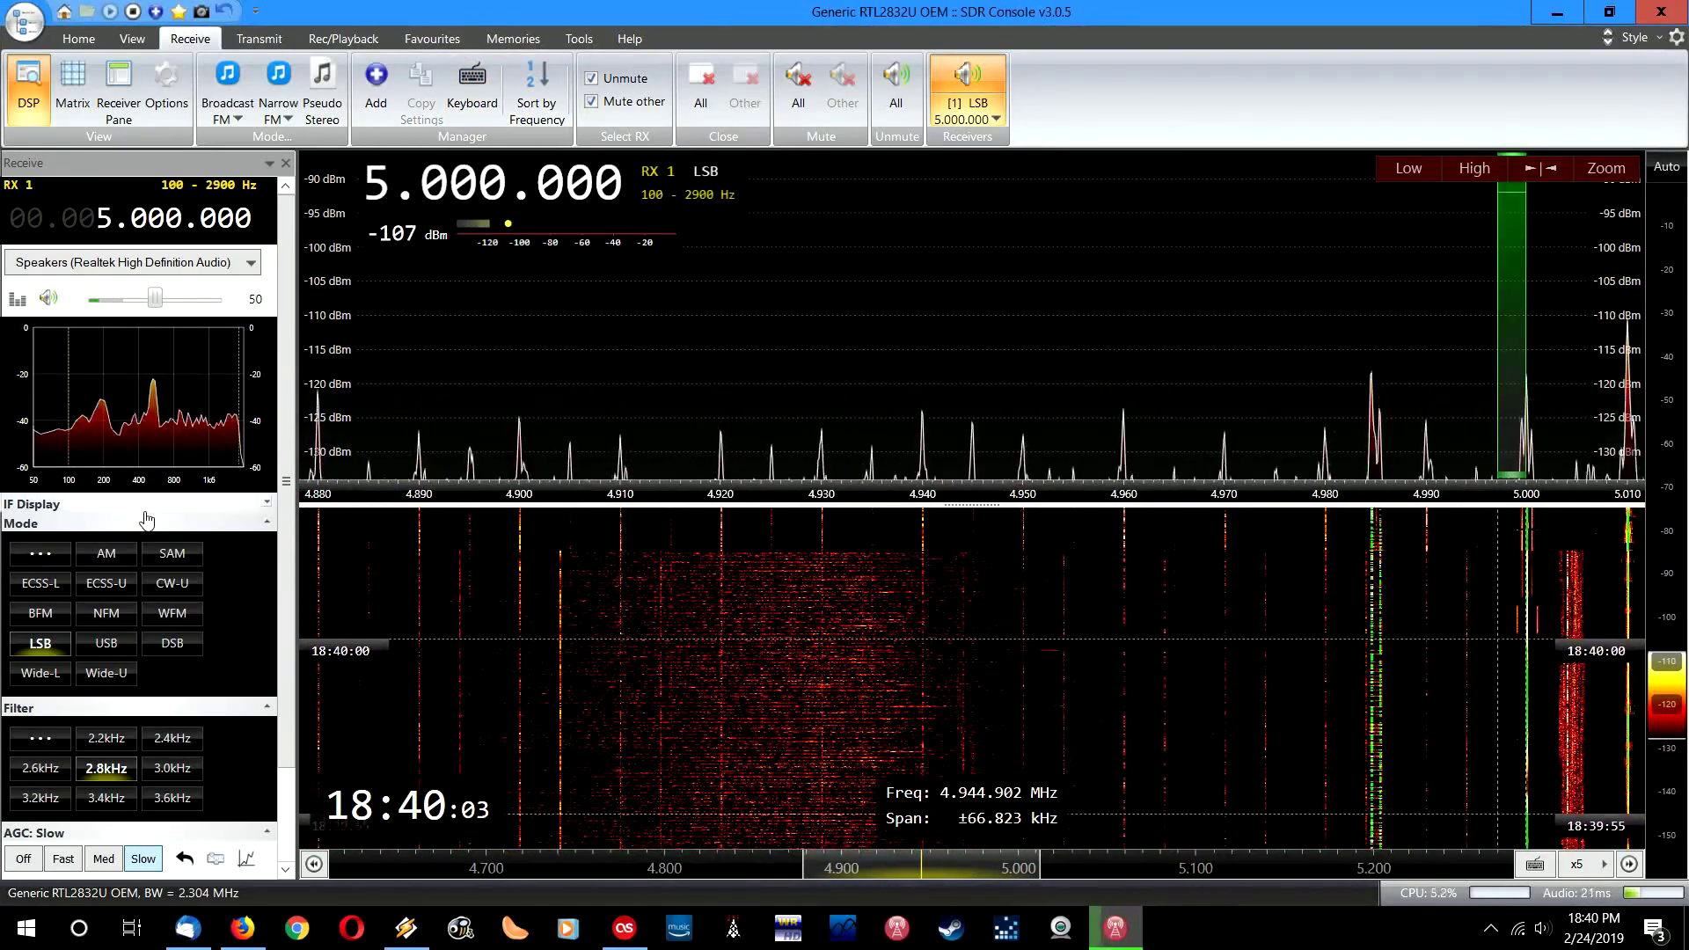
click(122, 563)
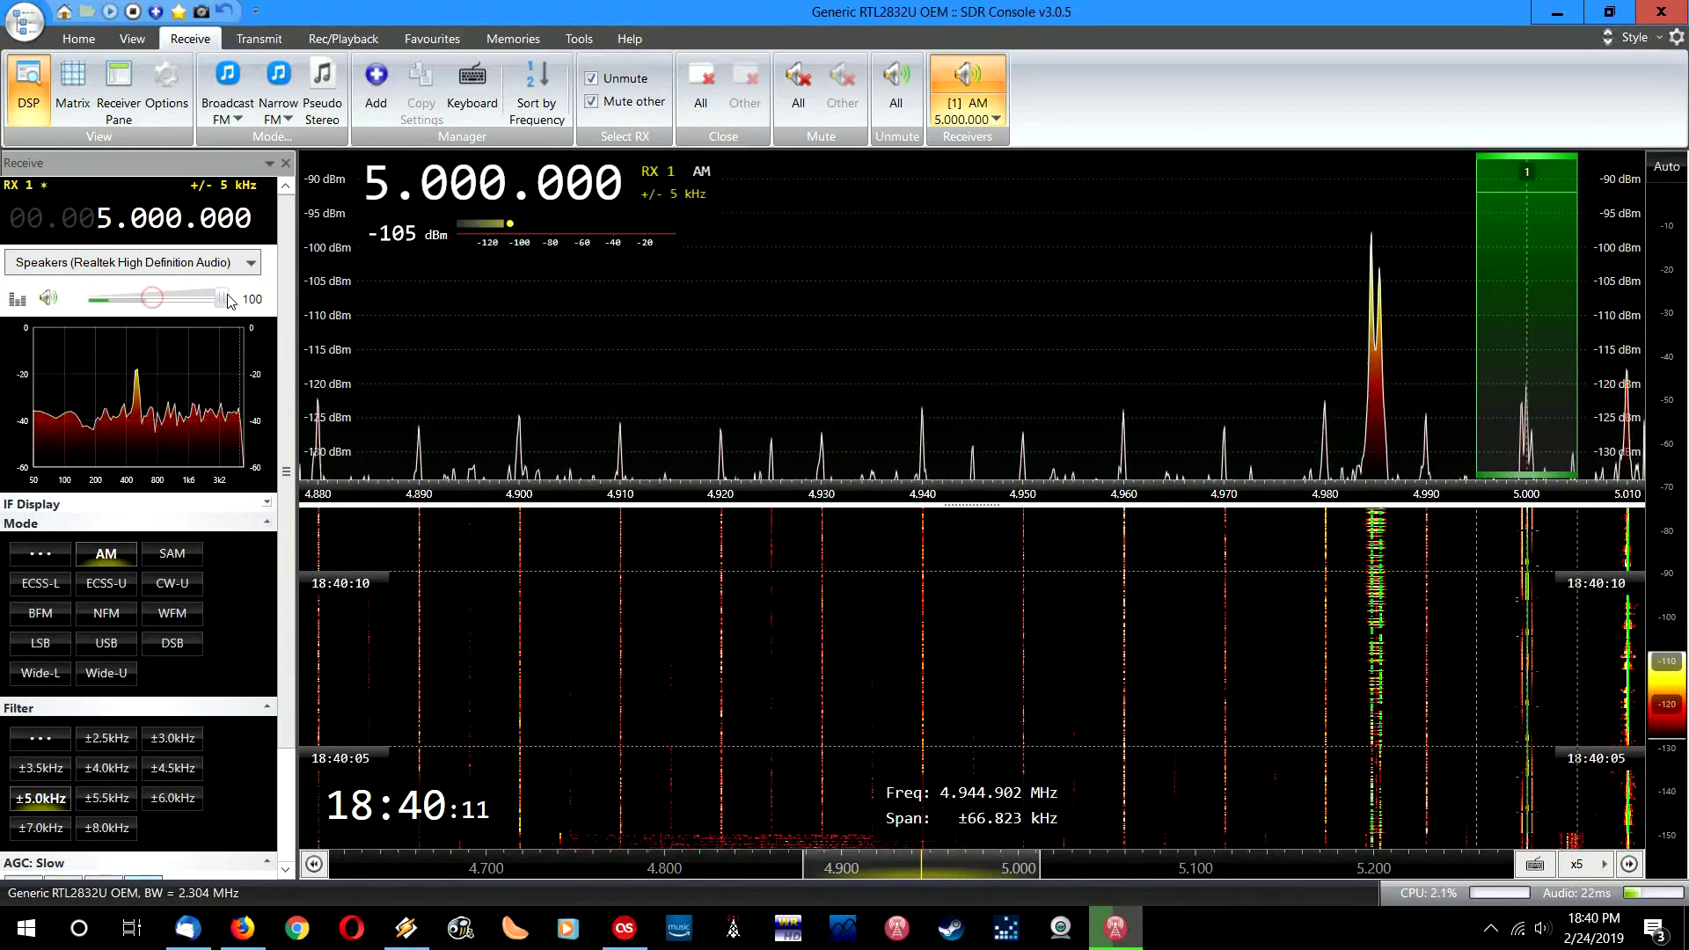
click(181, 558)
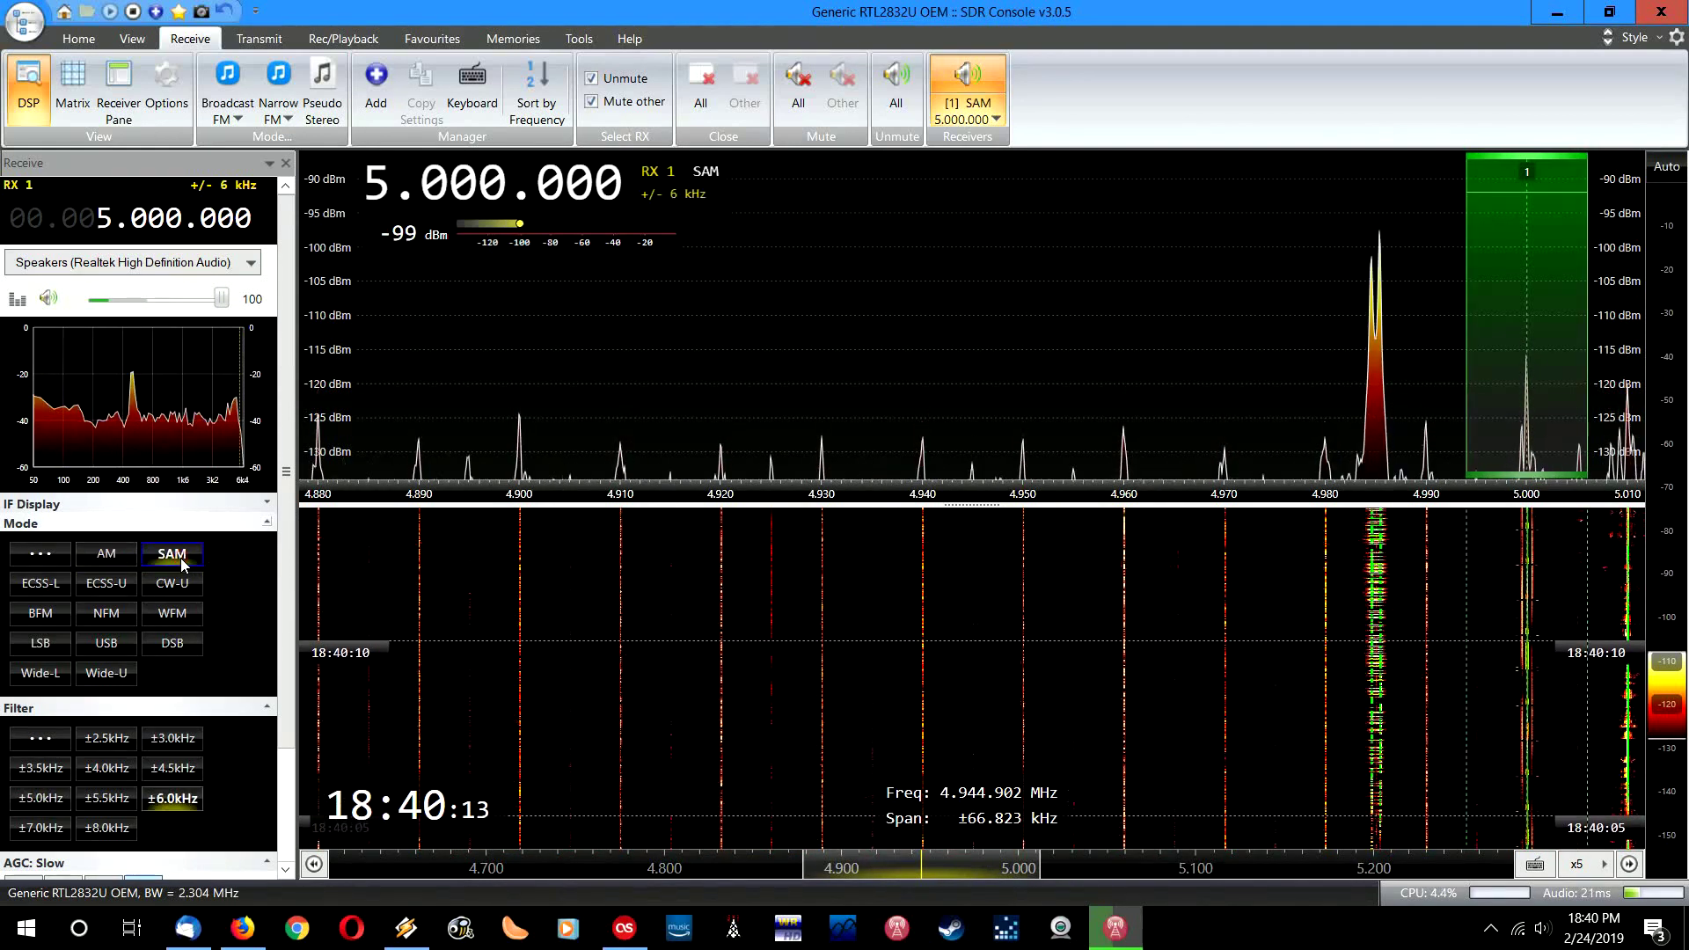
click(124, 771)
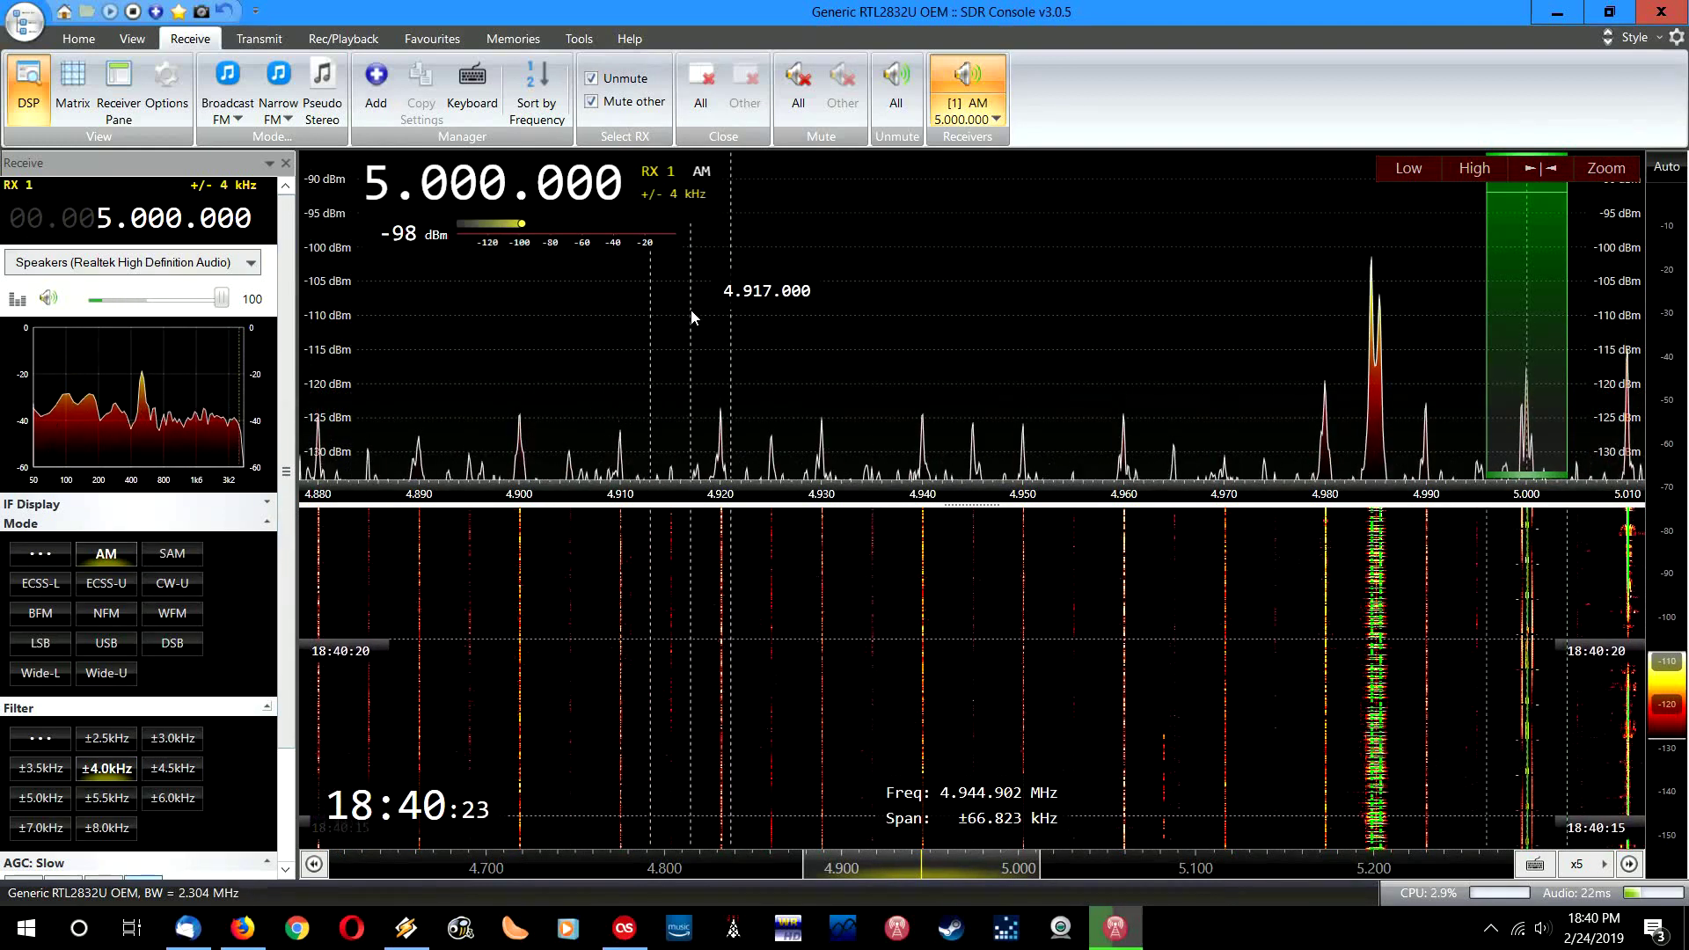
Tune the AM receiver gradually upward from 5.000 MHz through the signals at 5.025 and 5.040 MHz to 5.130.000 MHz.
scroll(692, 315, up, 8)
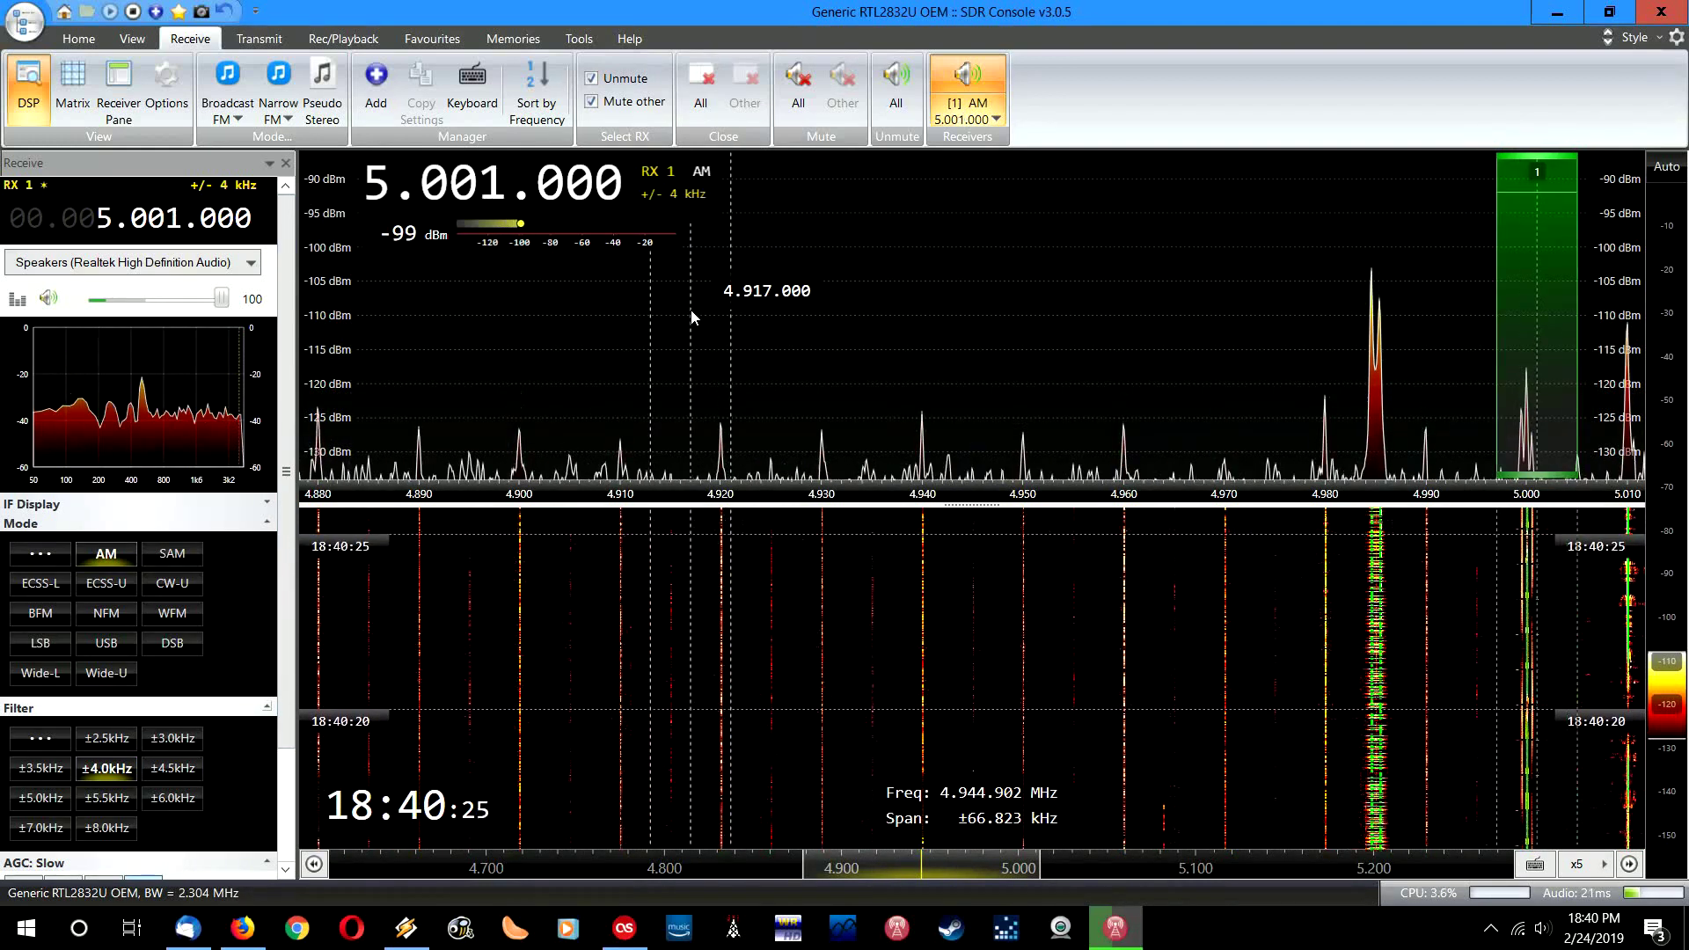
scroll(691, 313, up, 2)
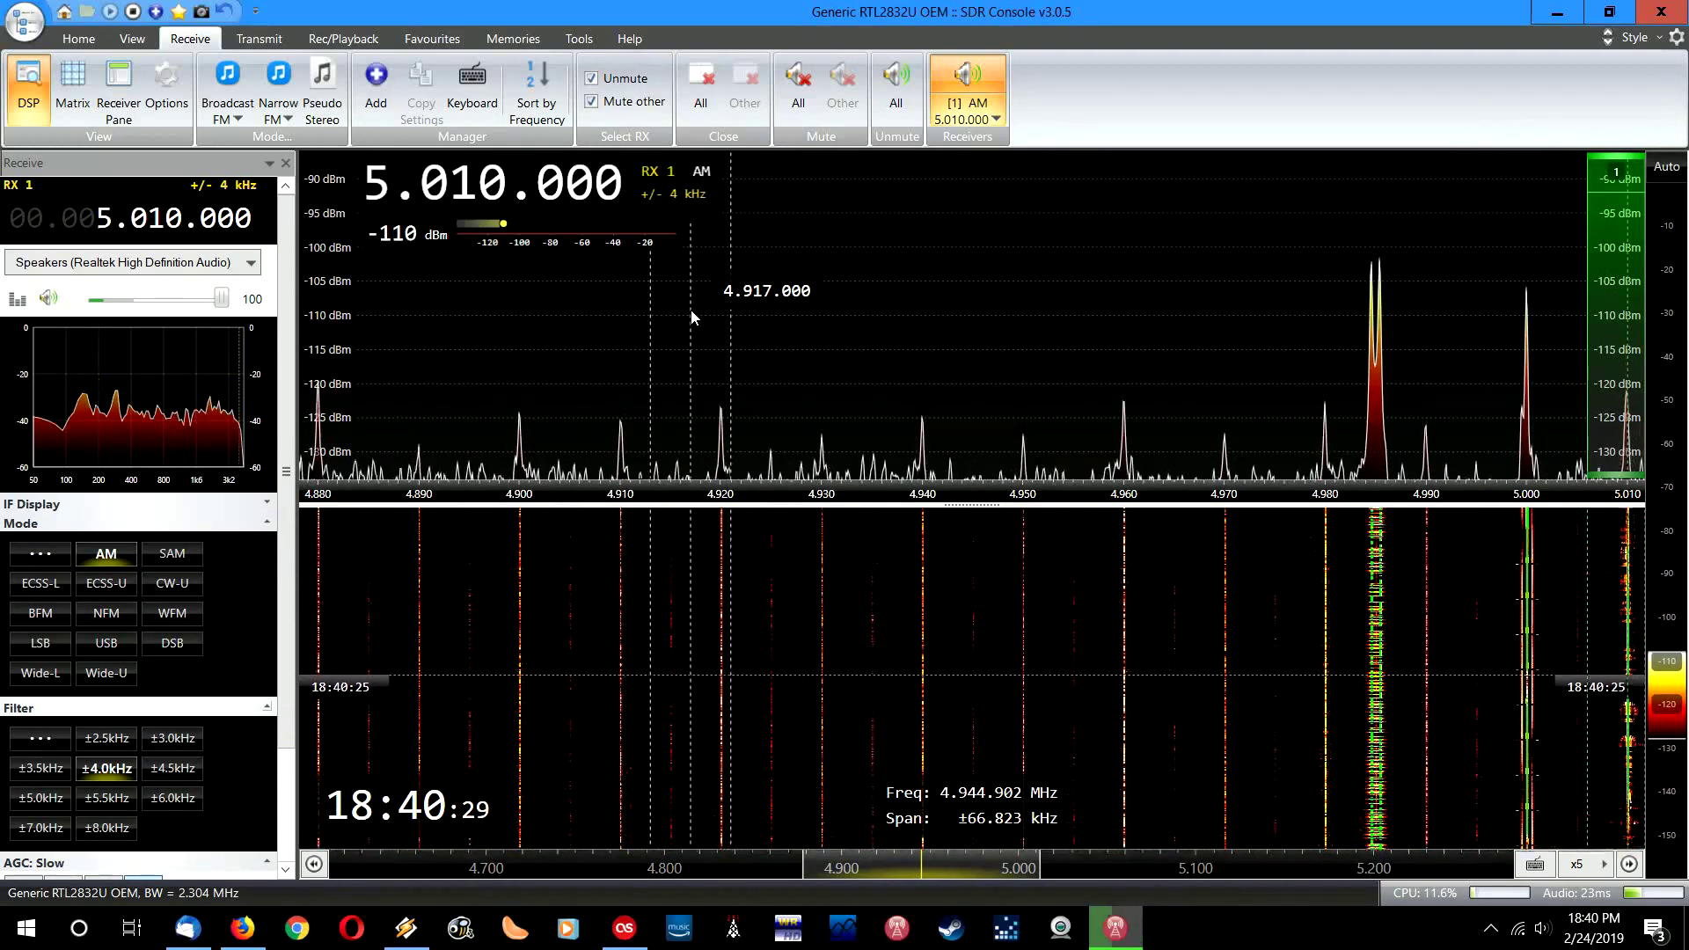
scroll(692, 315, up, 4)
scroll(691, 315, up, 9)
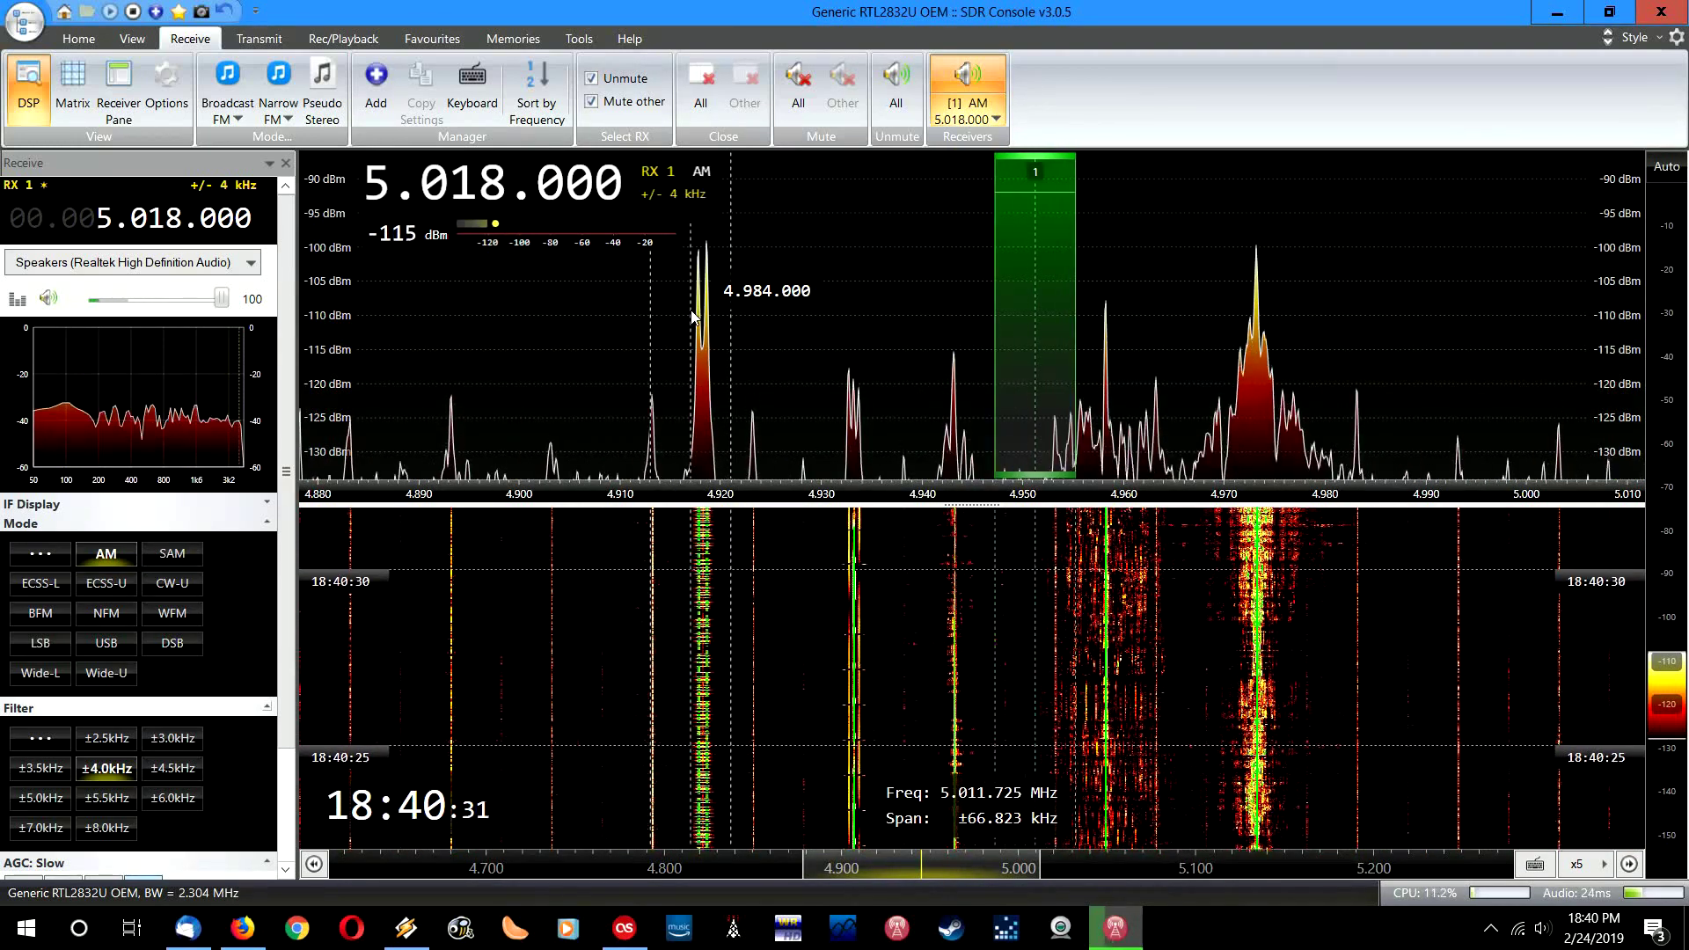
scroll(694, 316, up, 2)
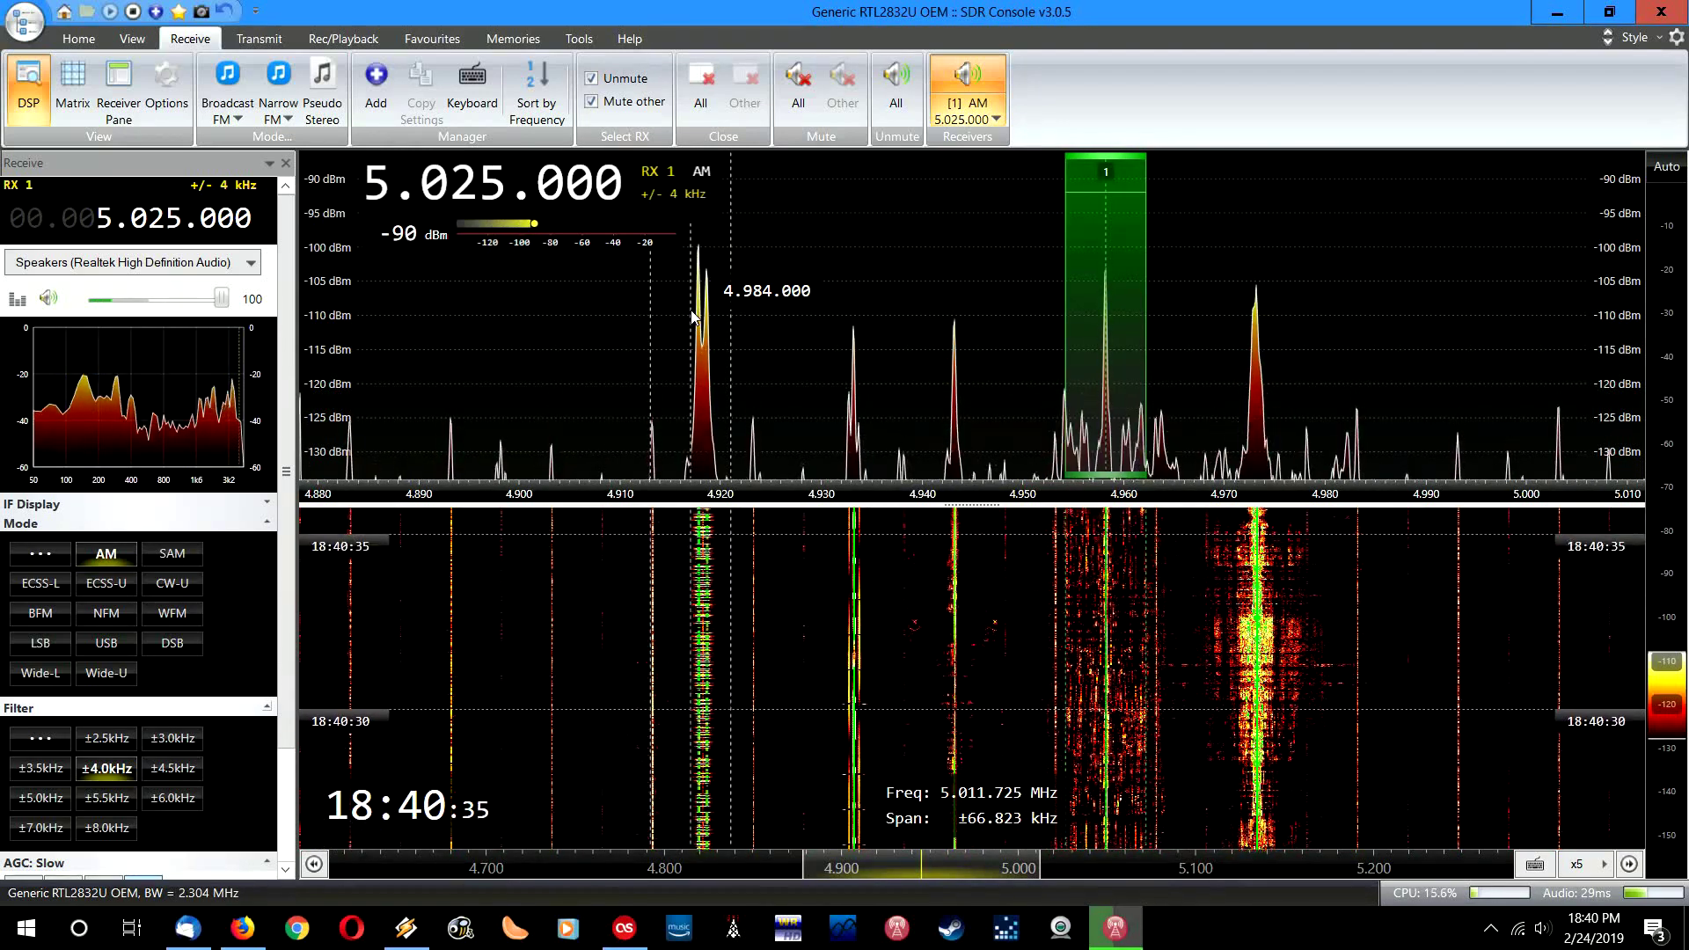
scroll(692, 315, up, 12)
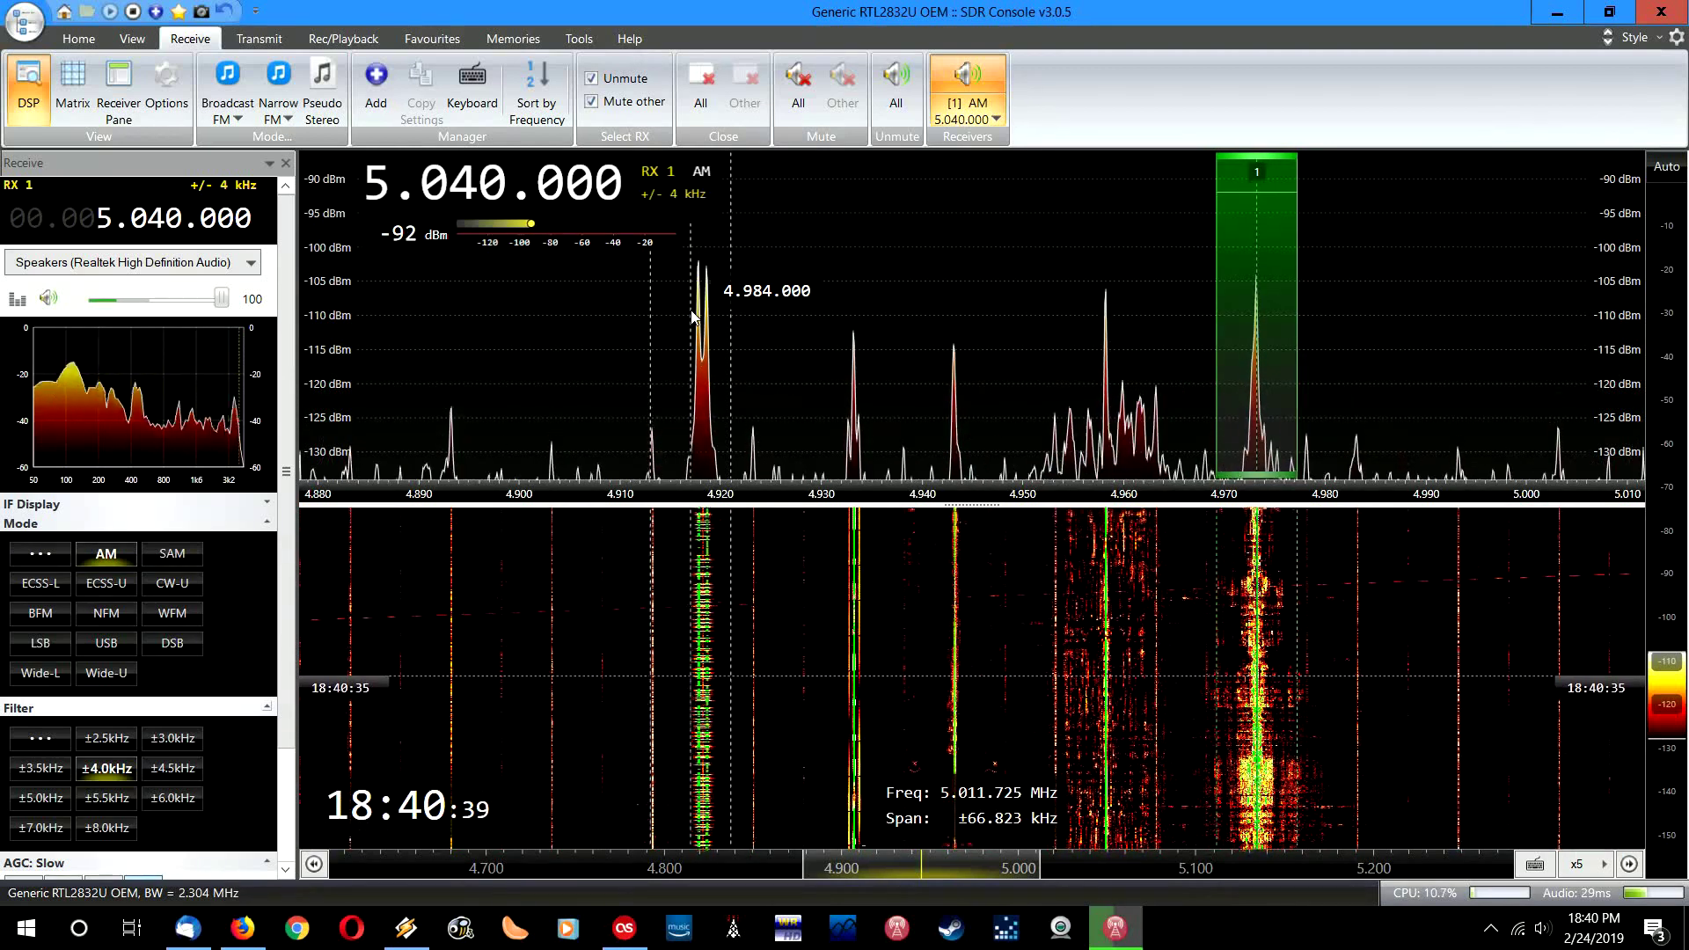
scroll(692, 315, up, 20)
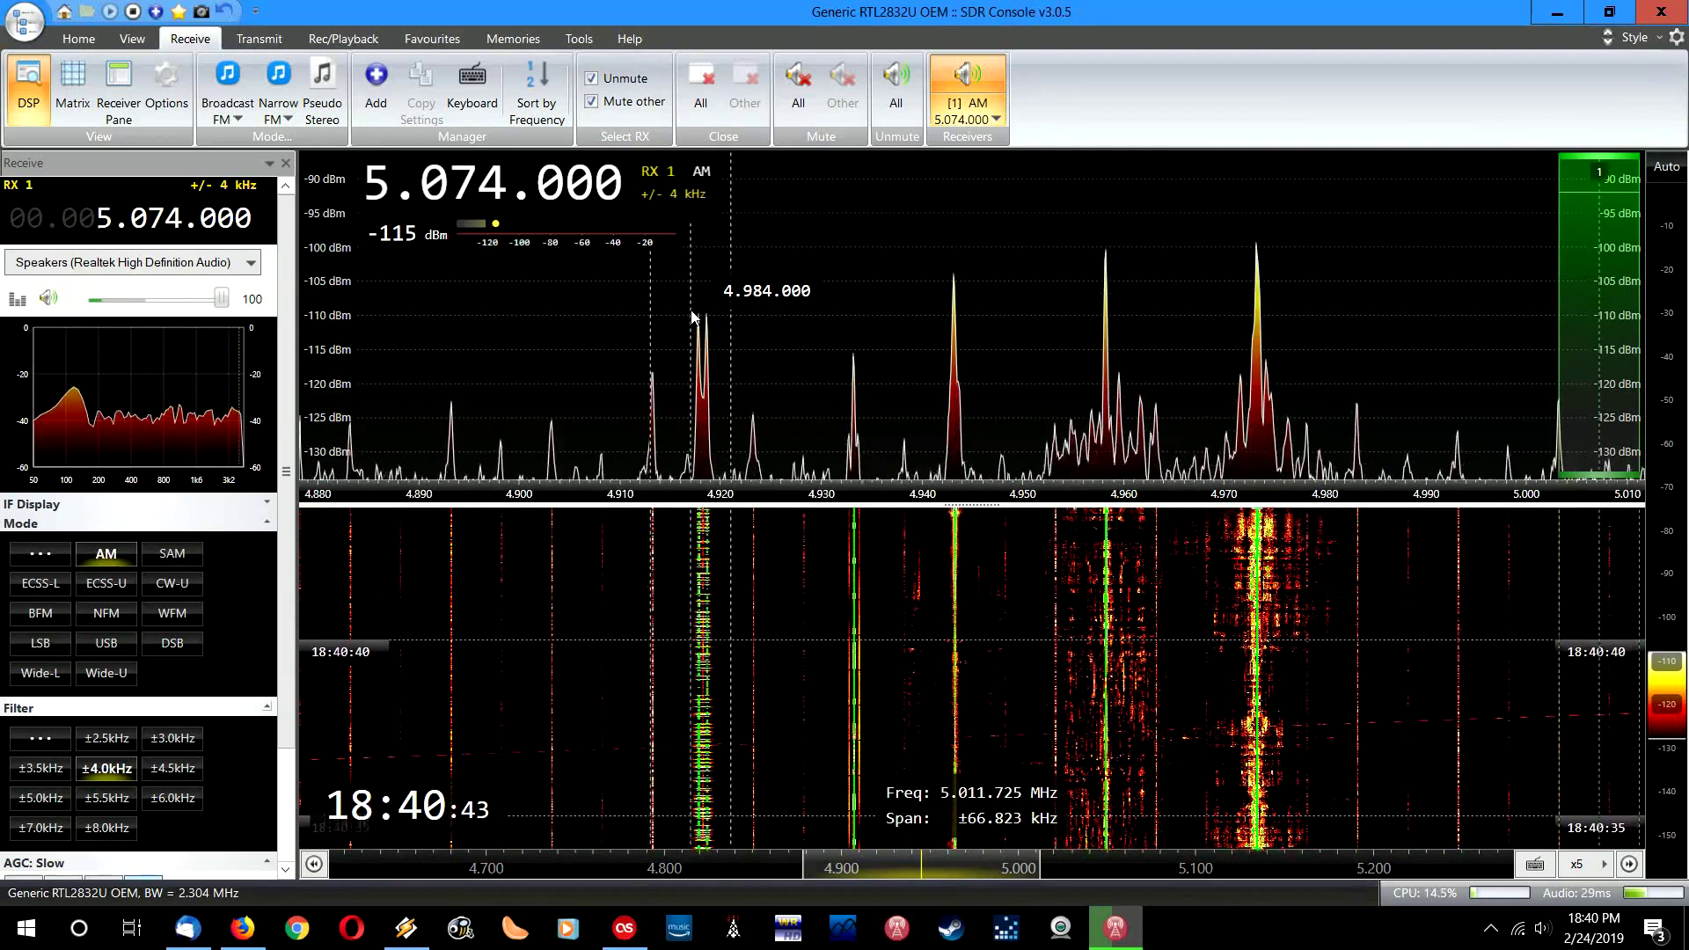
scroll(691, 315, up, 6)
scroll(692, 315, up, 4)
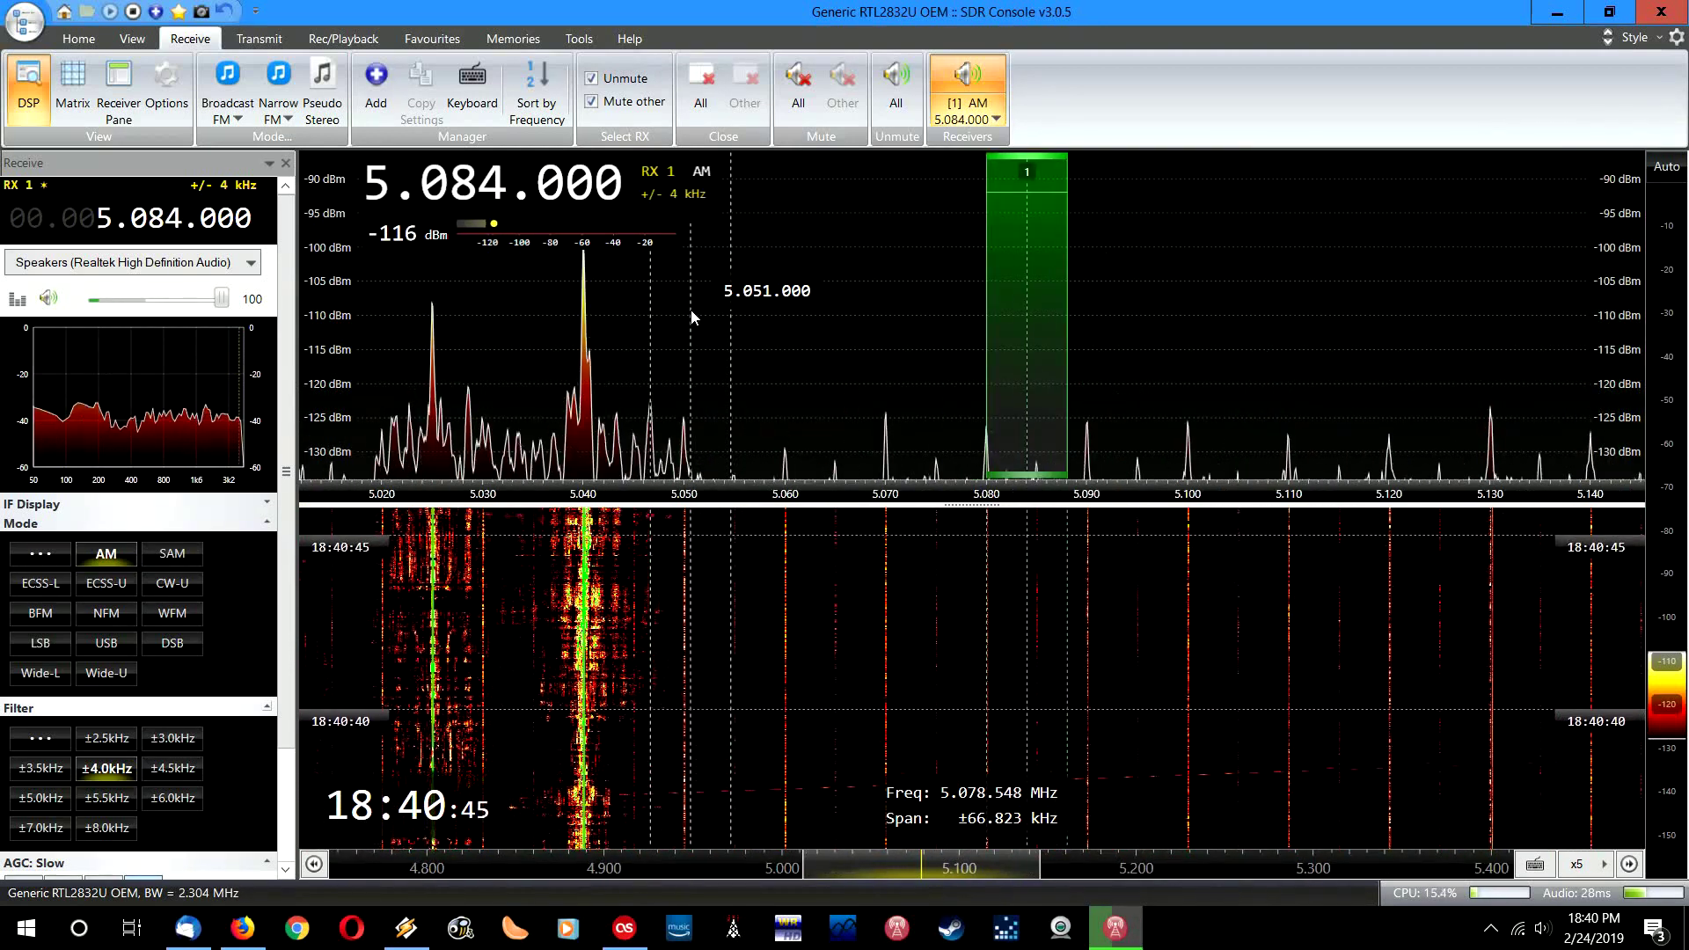
scroll(692, 315, up, 12)
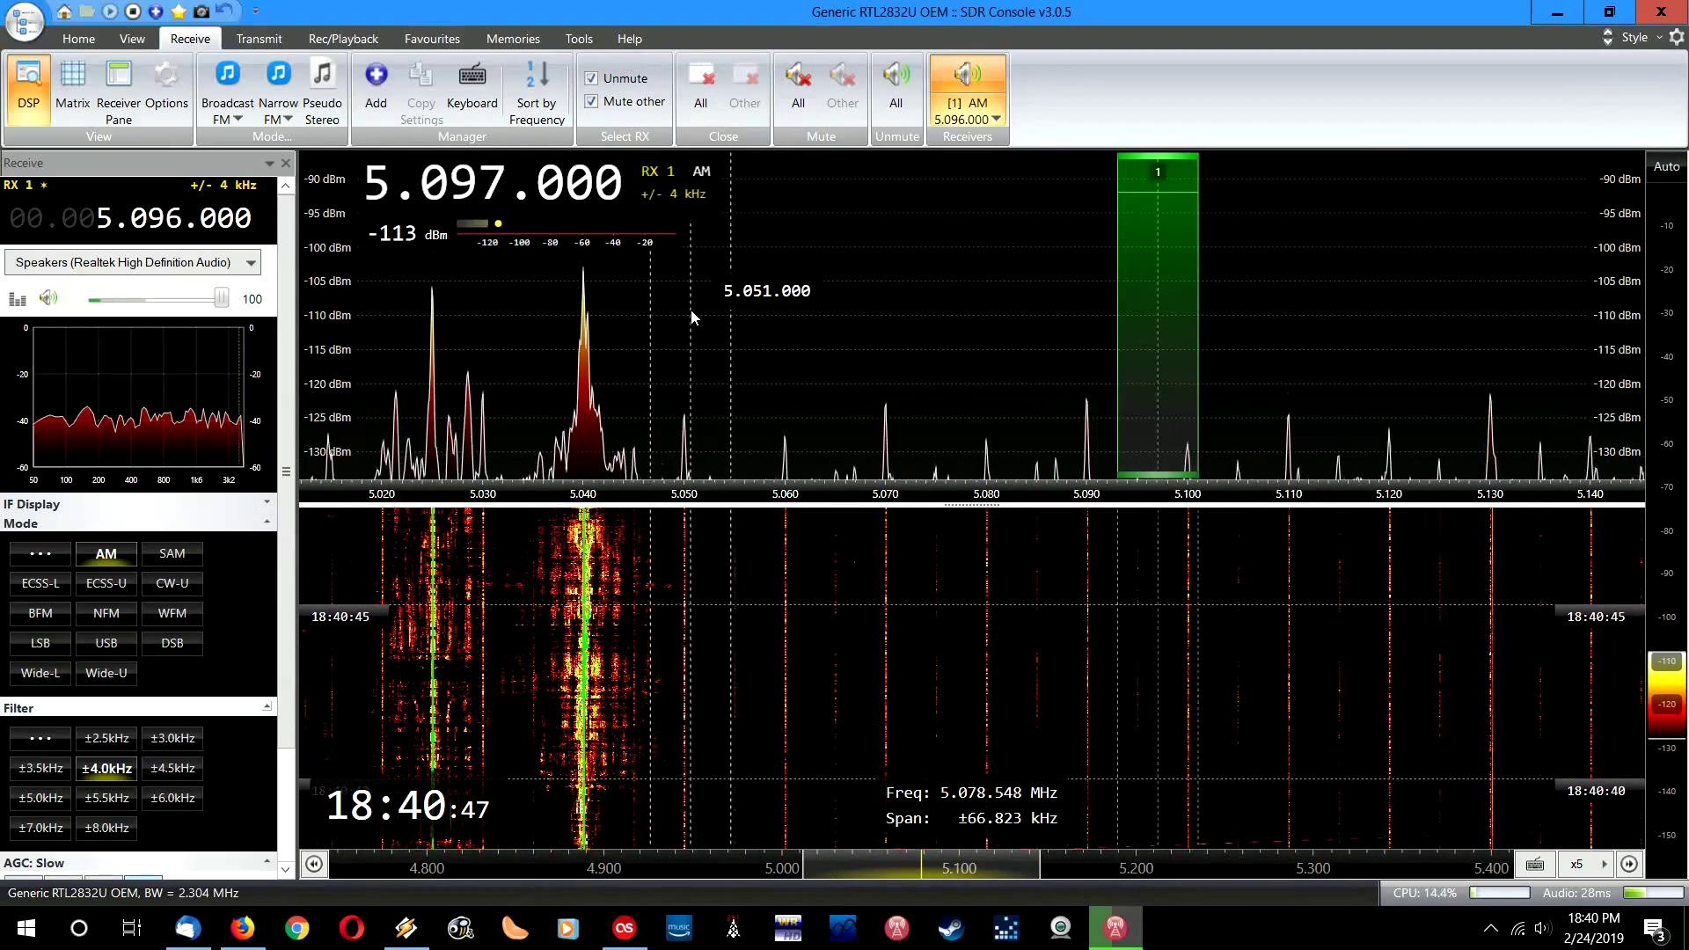
scroll(692, 315, up, 20)
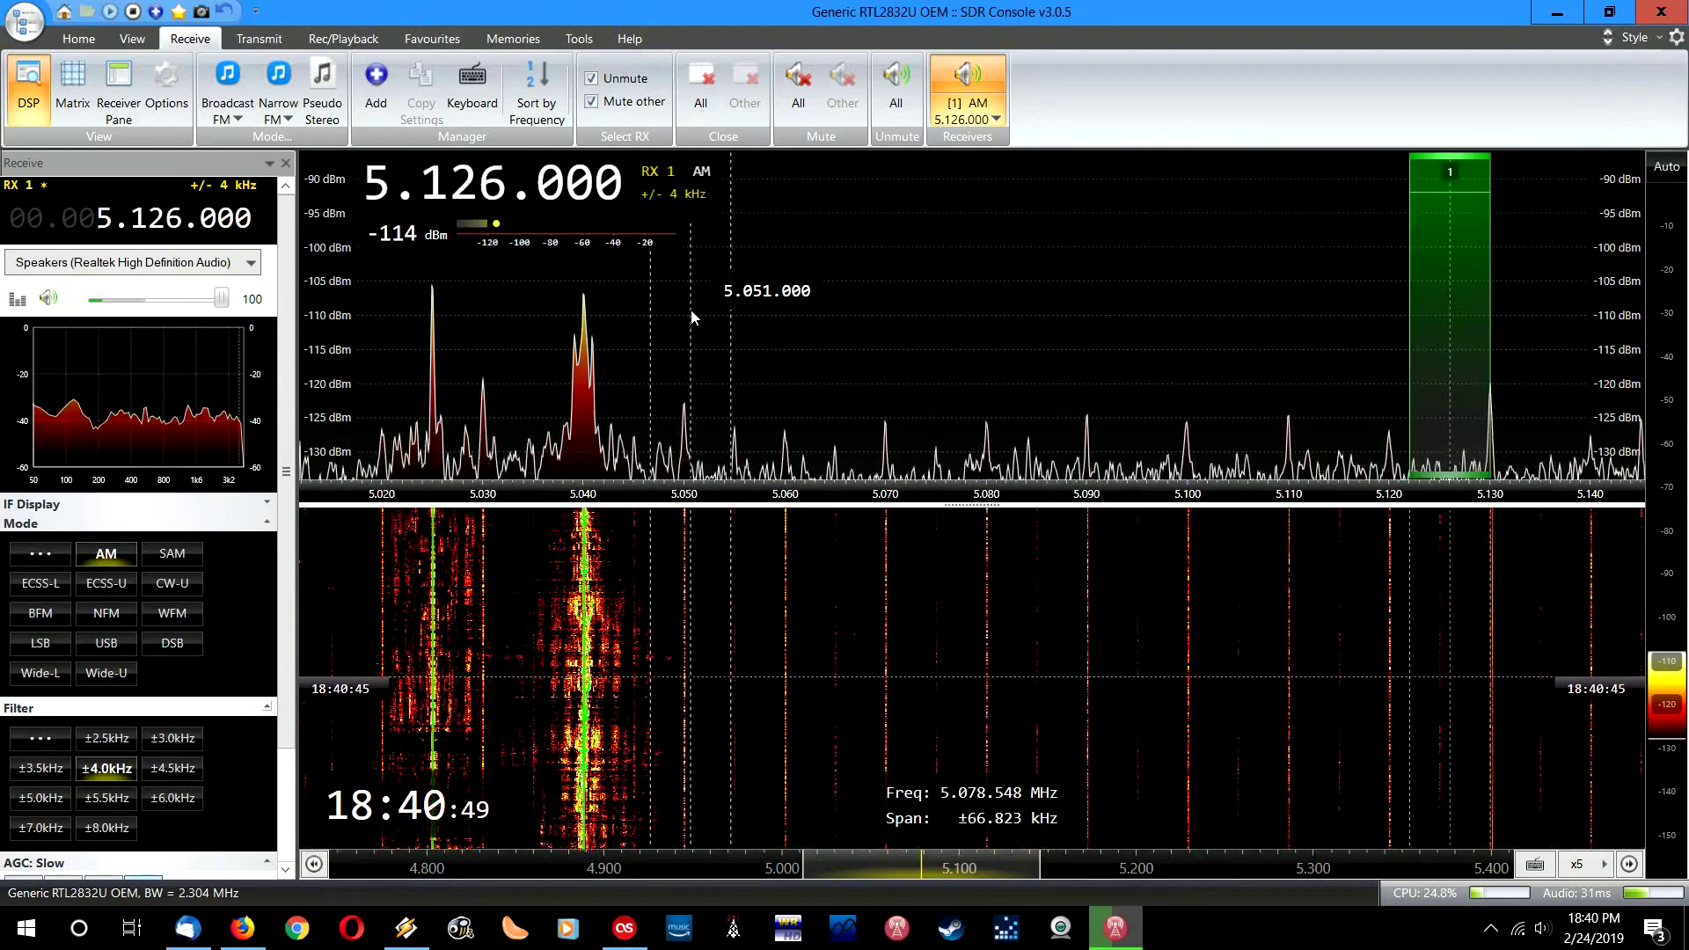
scroll(691, 315, up, 4)
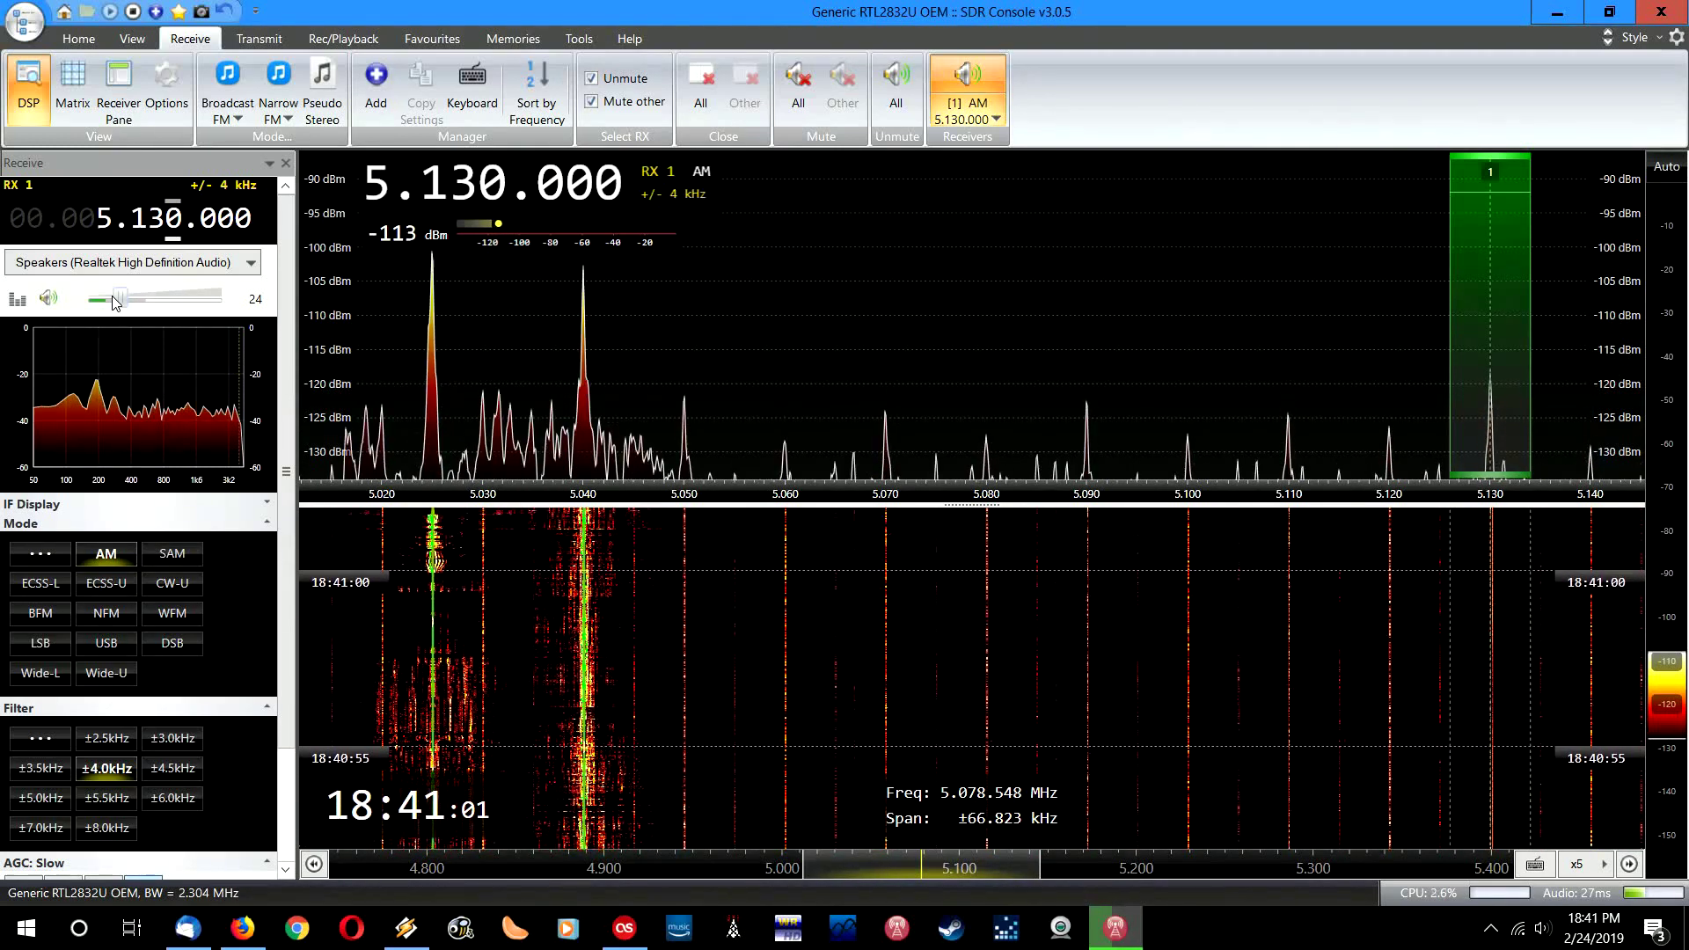
Tune the receiver directly to 3265 kHz and raise the output audio level to 100.
click(478, 82)
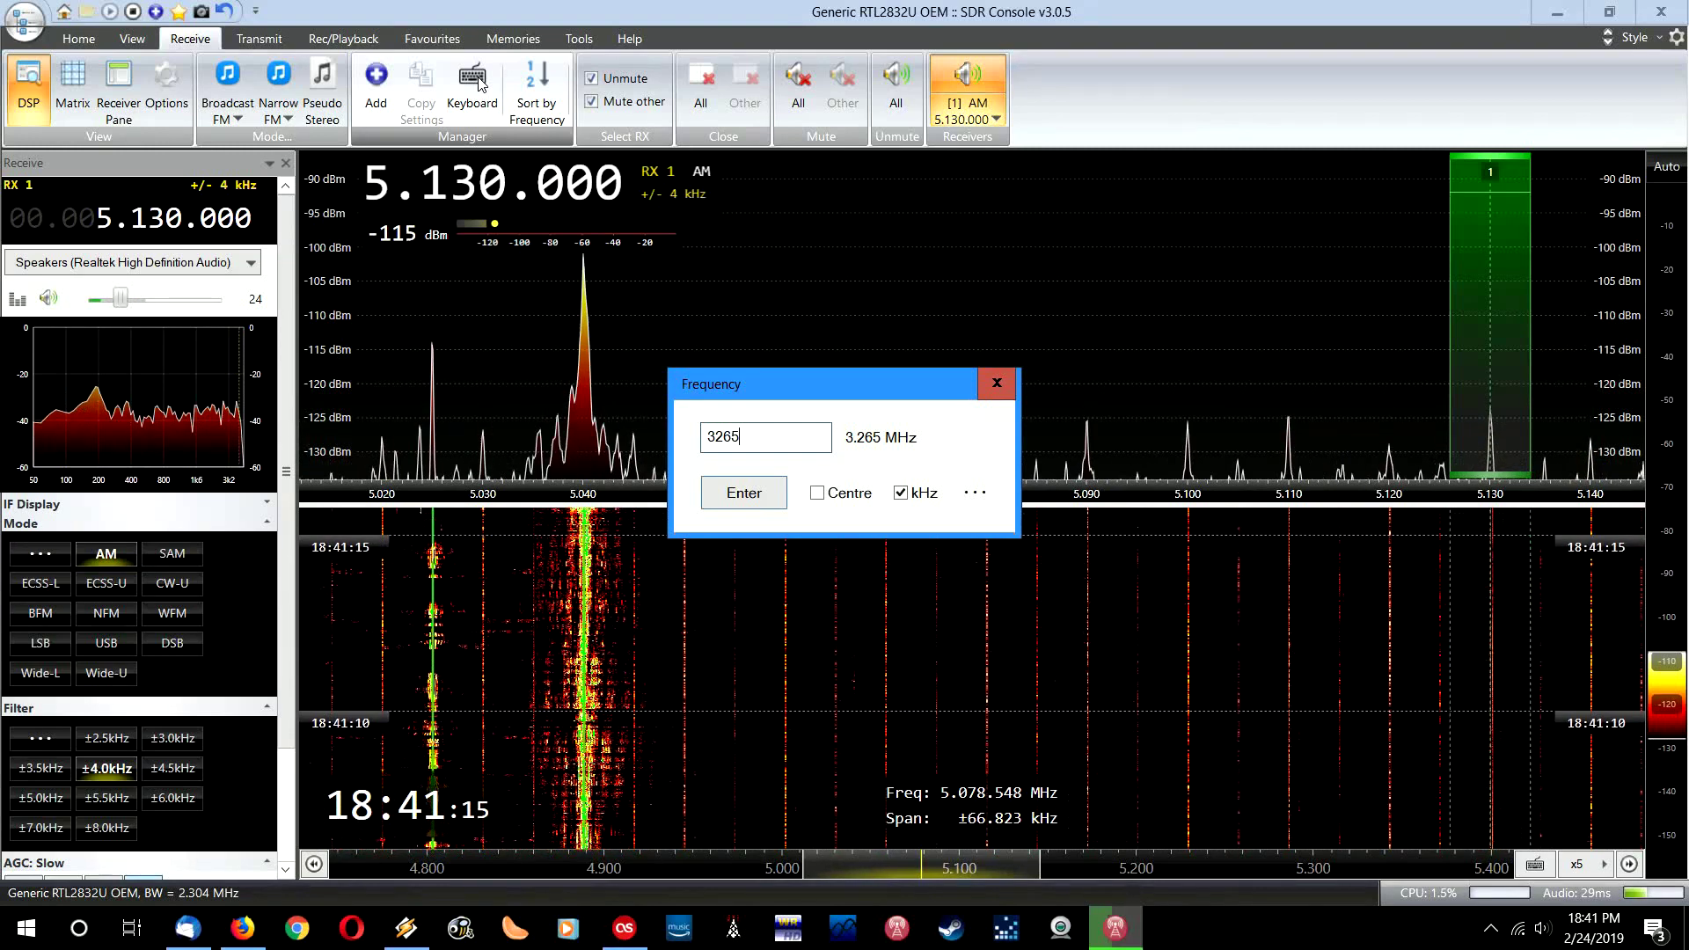
key(Return)
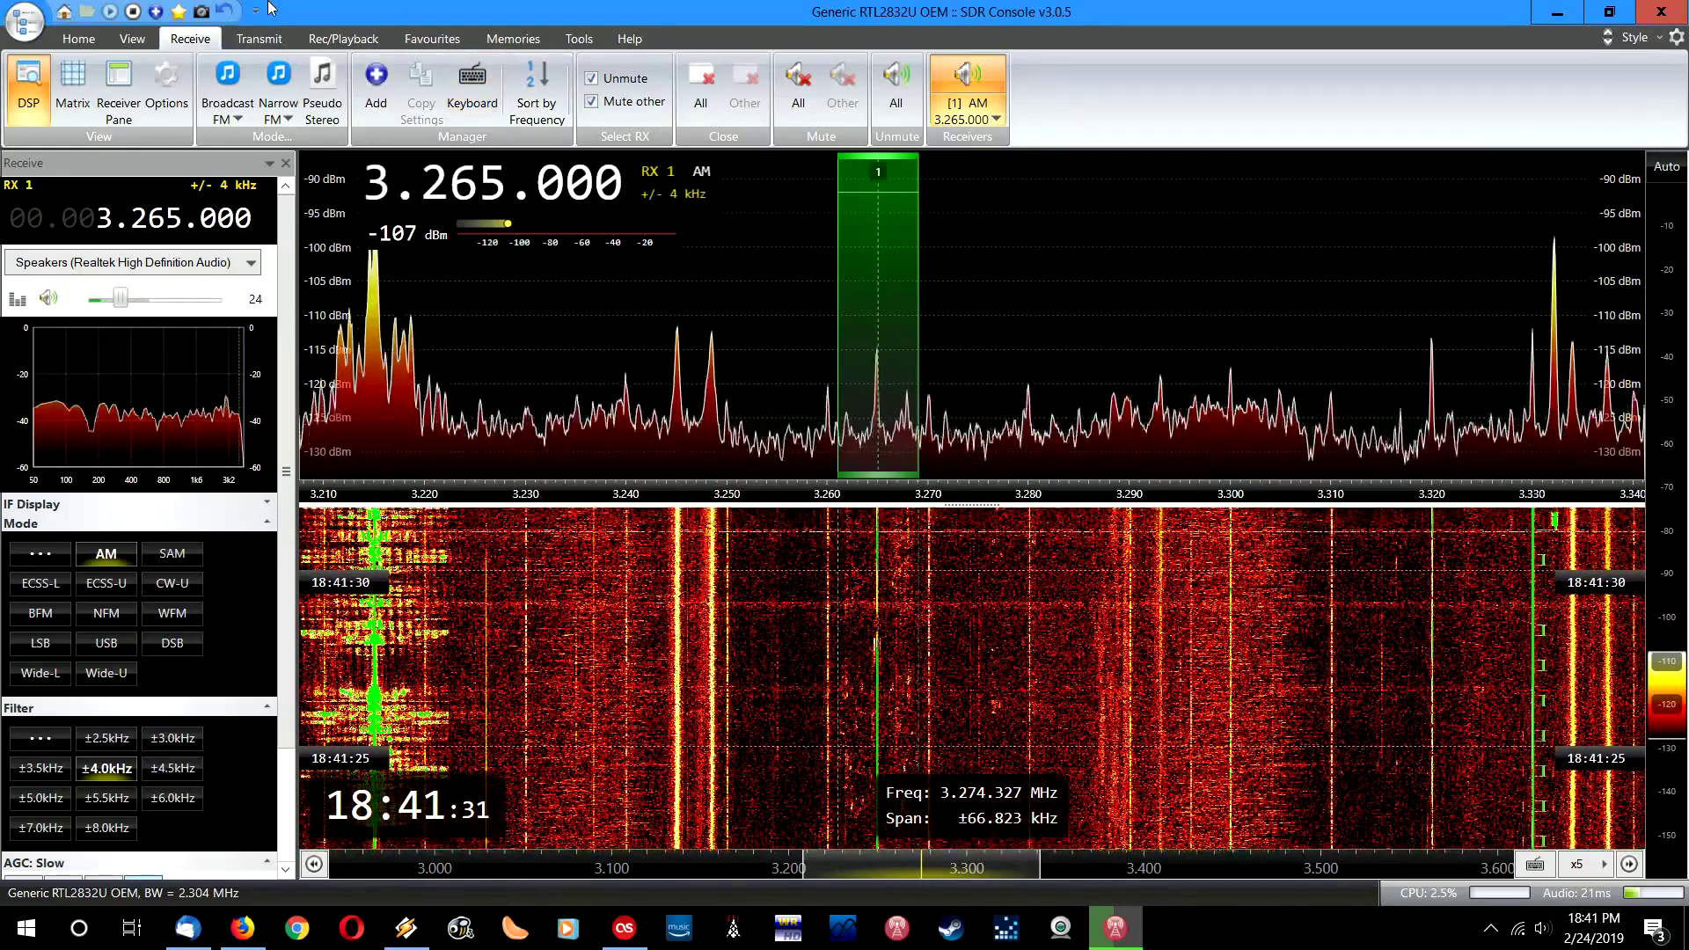
click(133, 302)
drag(154, 304, 223, 303)
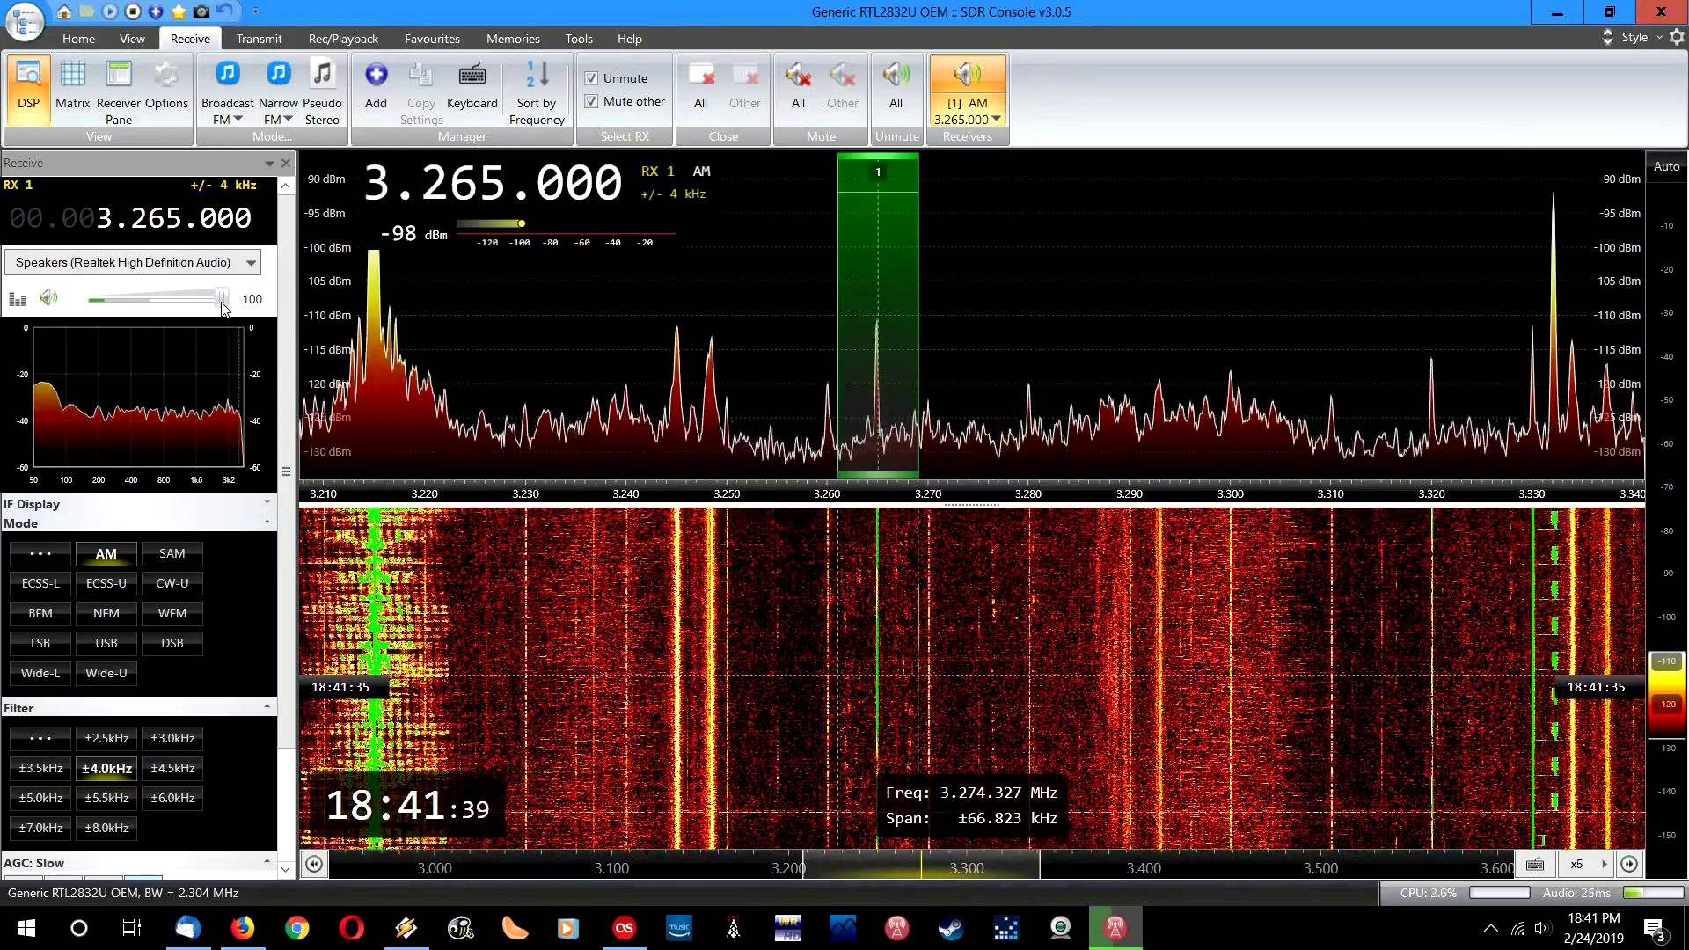
Tune to the strong signal at 3.215.000 MHz and lower the output audio level to 44.
click(376, 363)
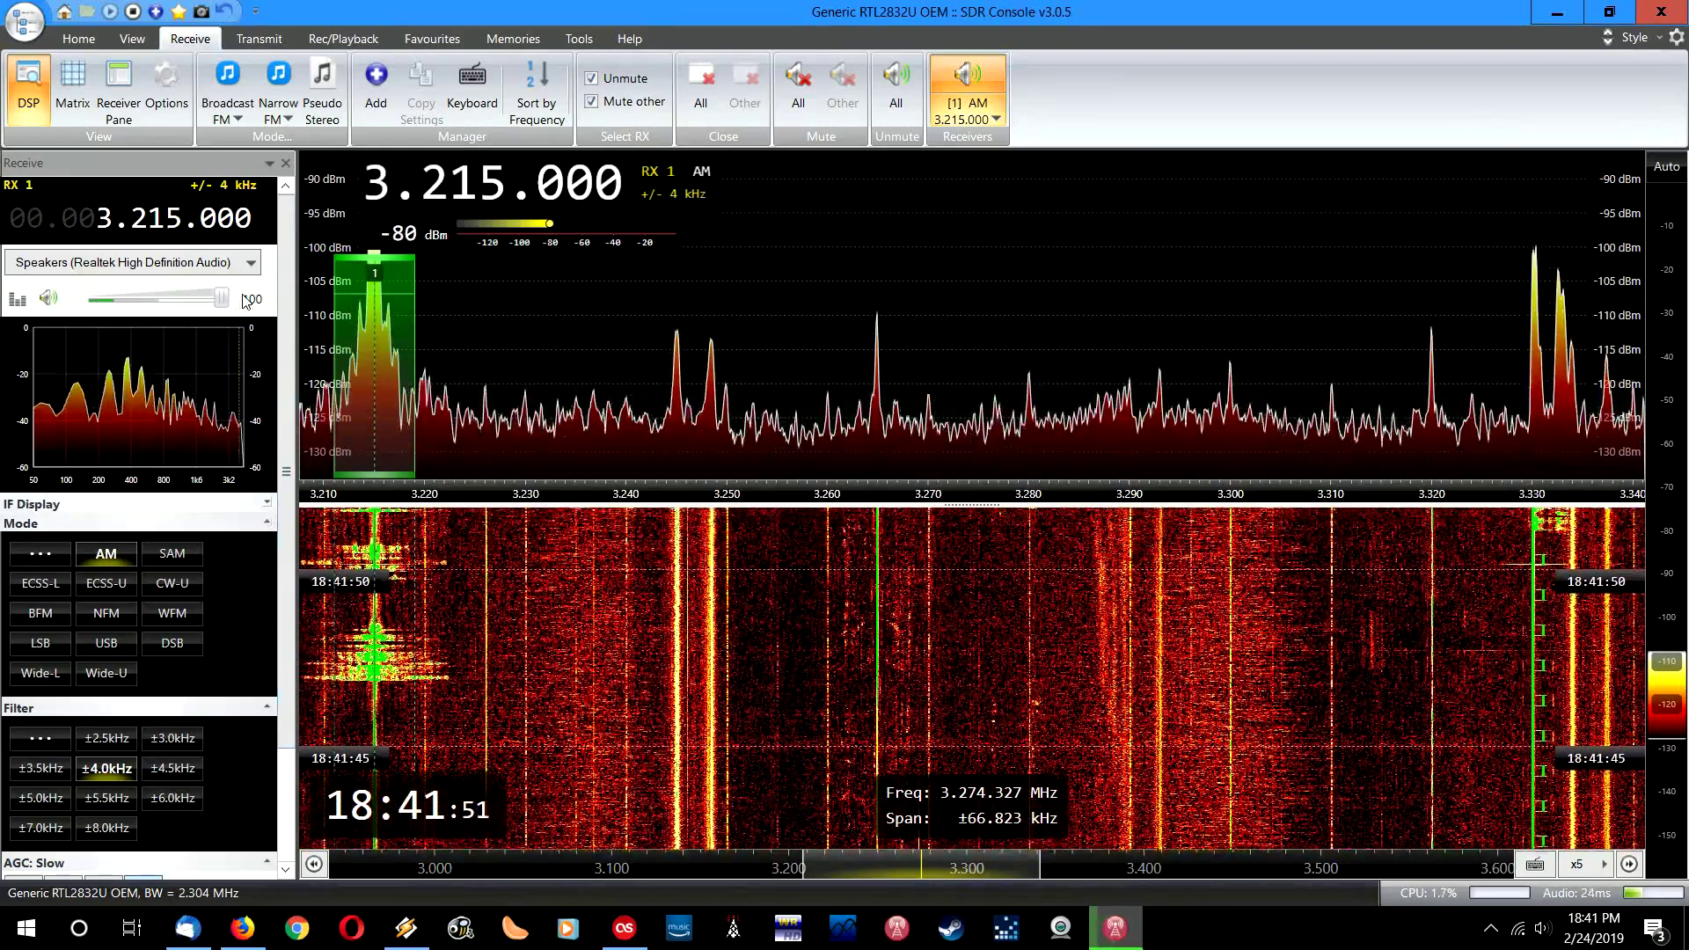
drag(222, 299, 148, 299)
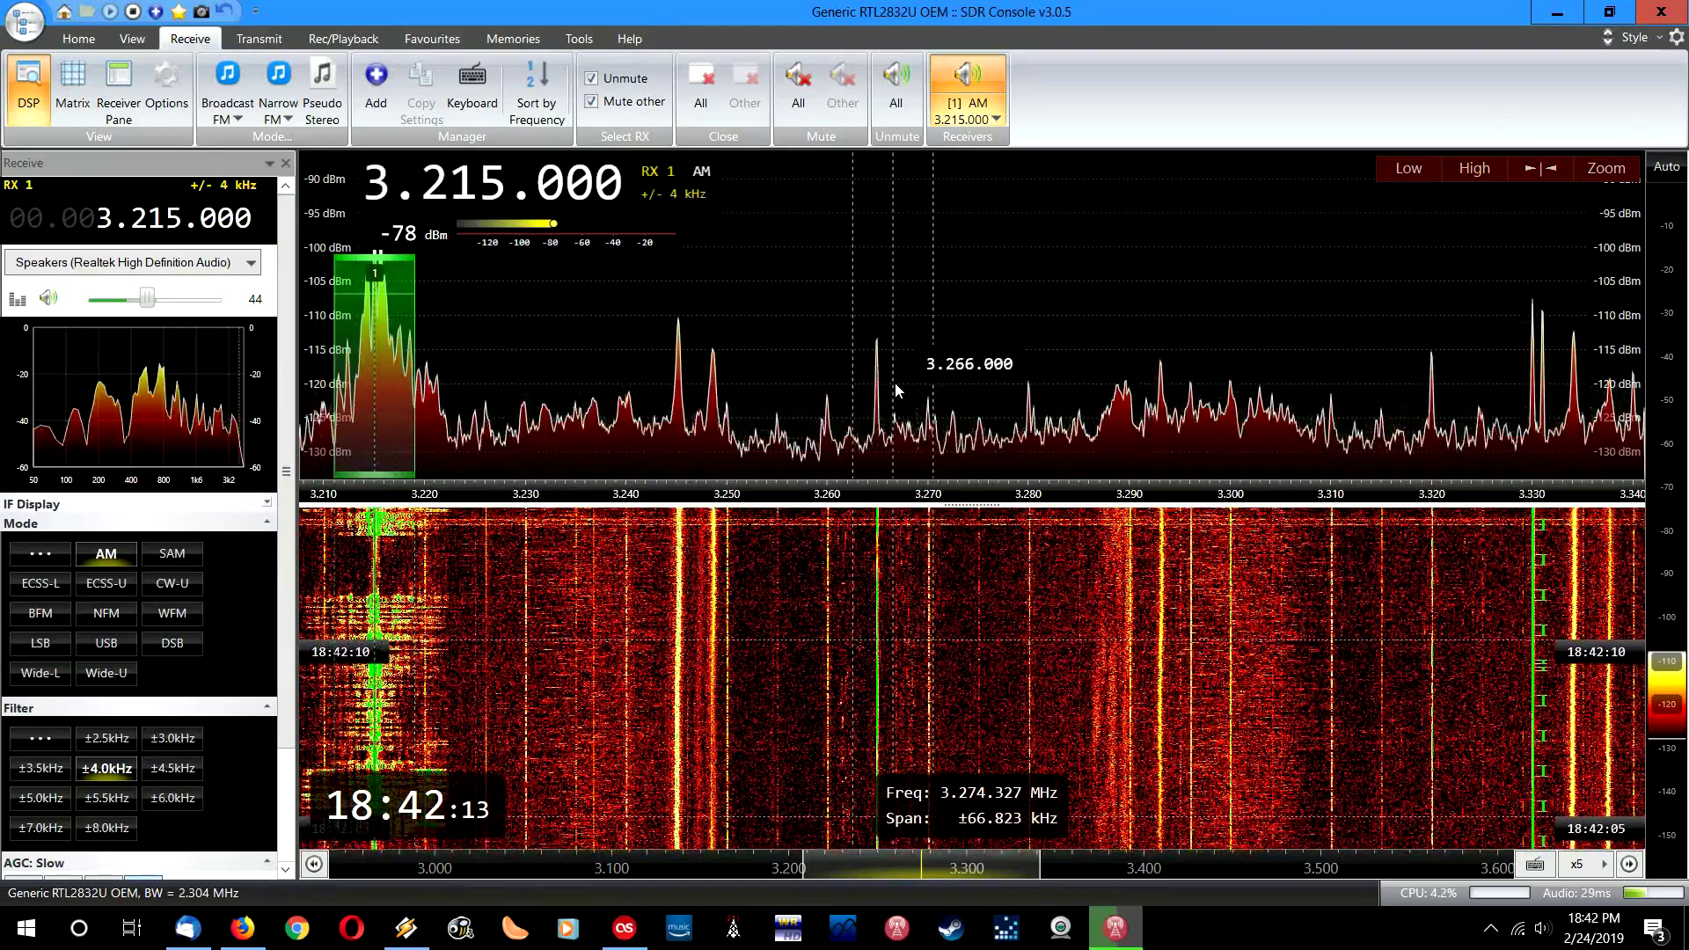
Check the spectrum's zoom control and centre the display on the receiver's 3.215 MHz frequency.
click(1607, 167)
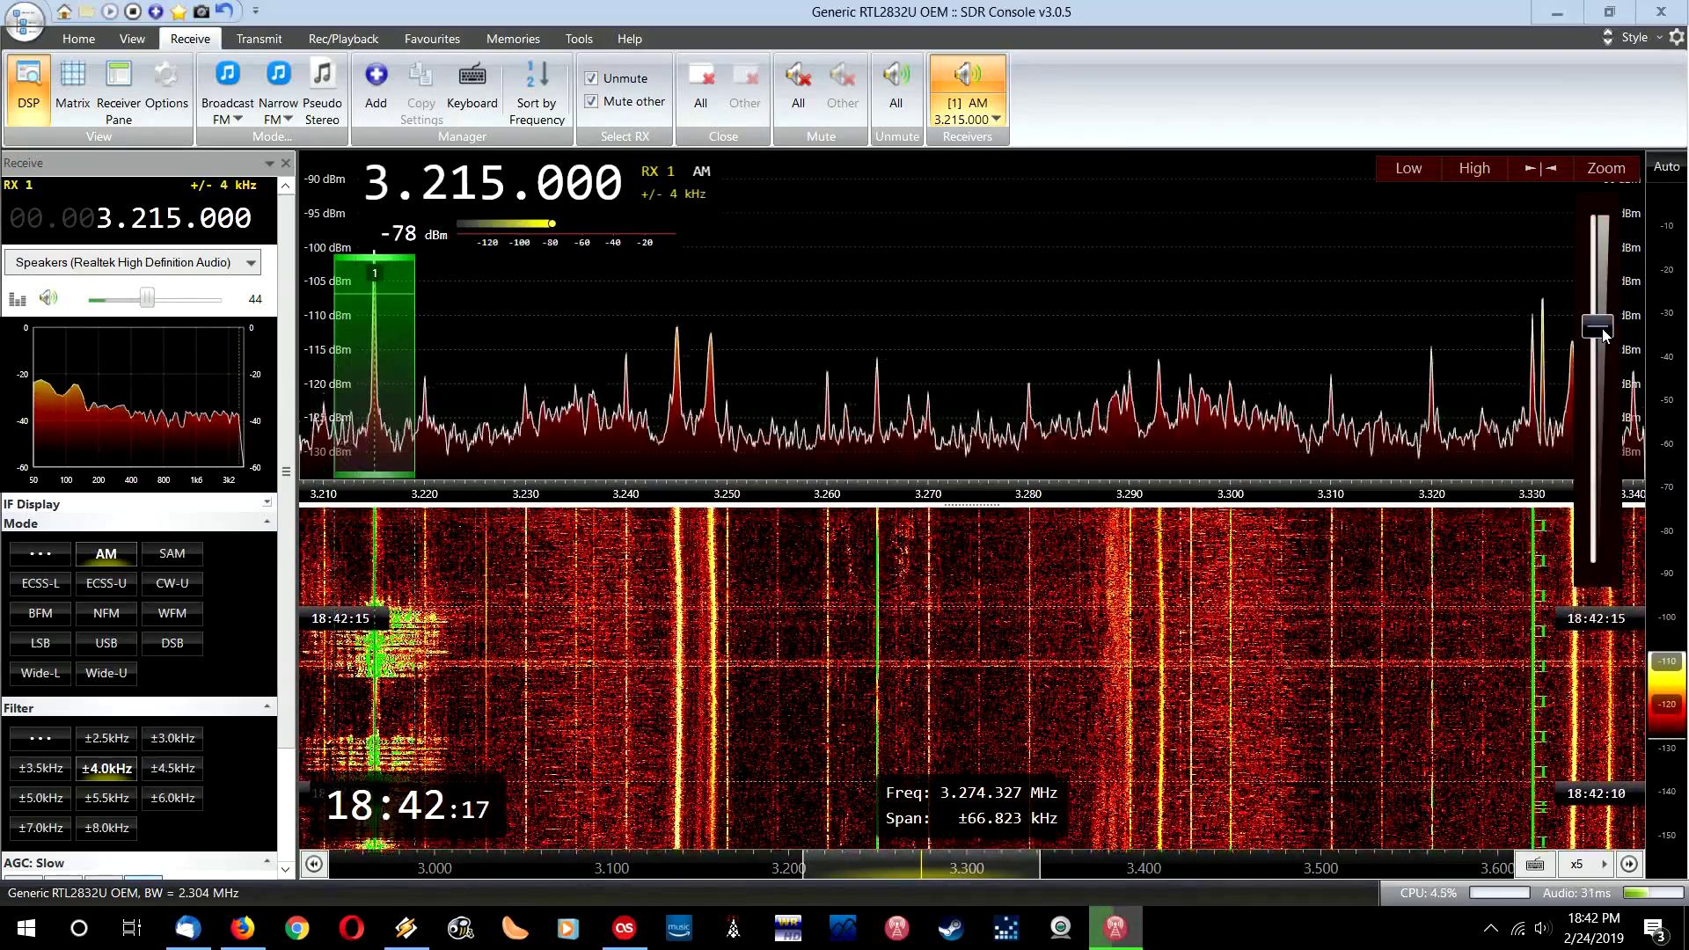
drag(1603, 329, 1600, 329)
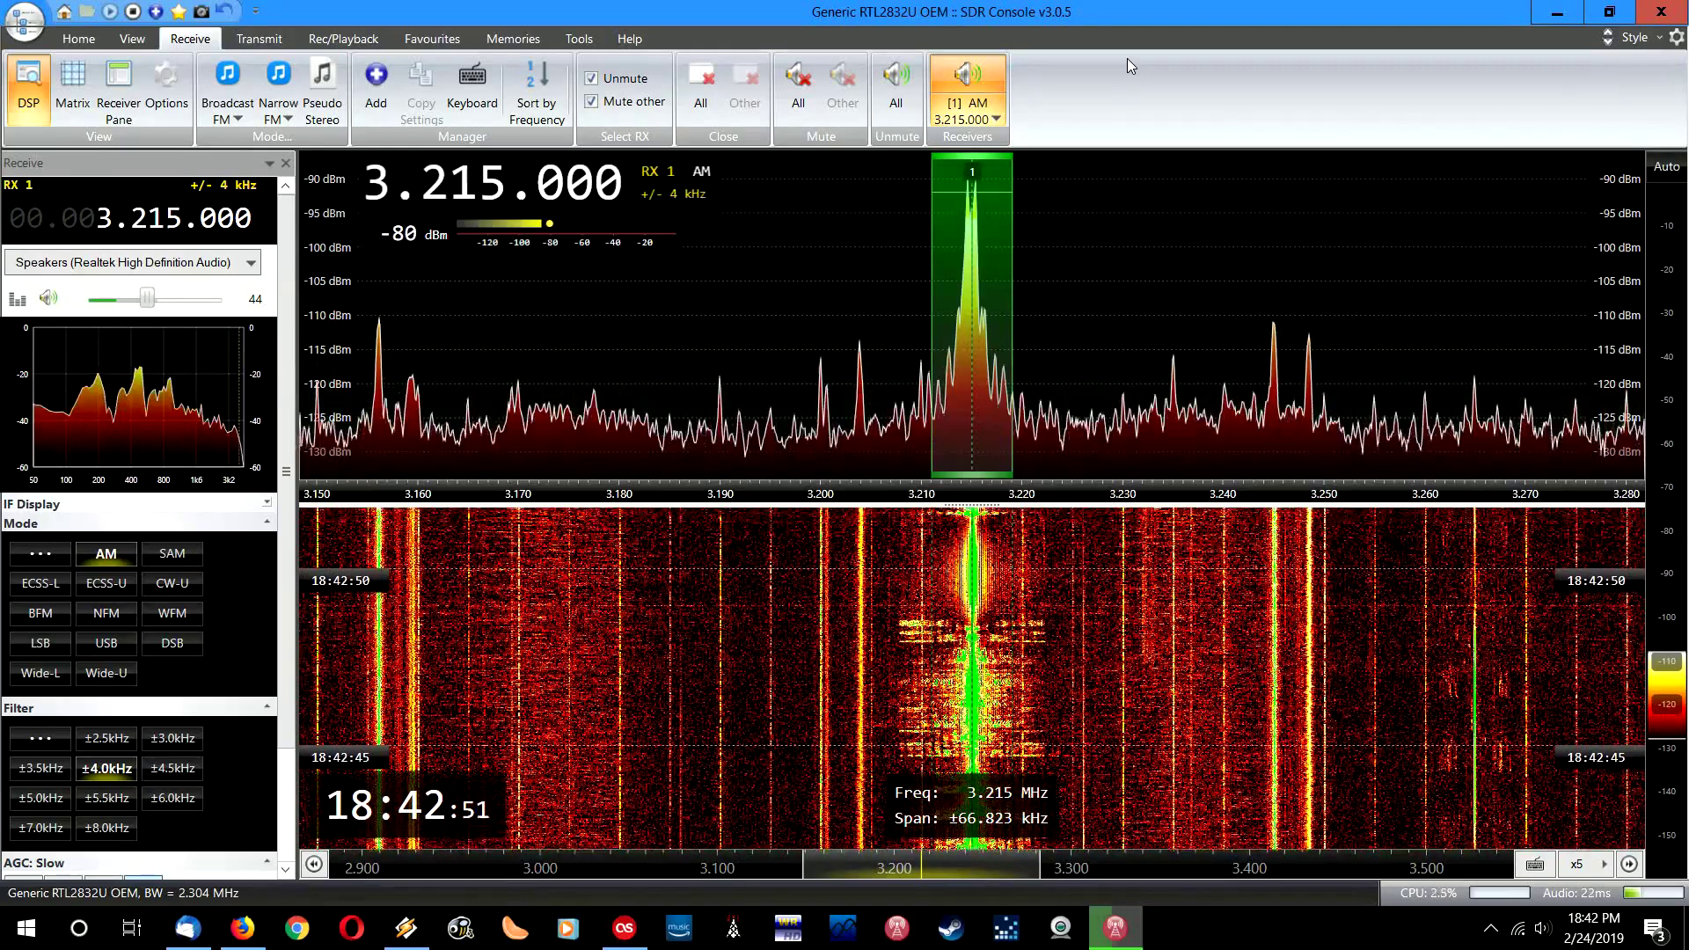
click(1490, 928)
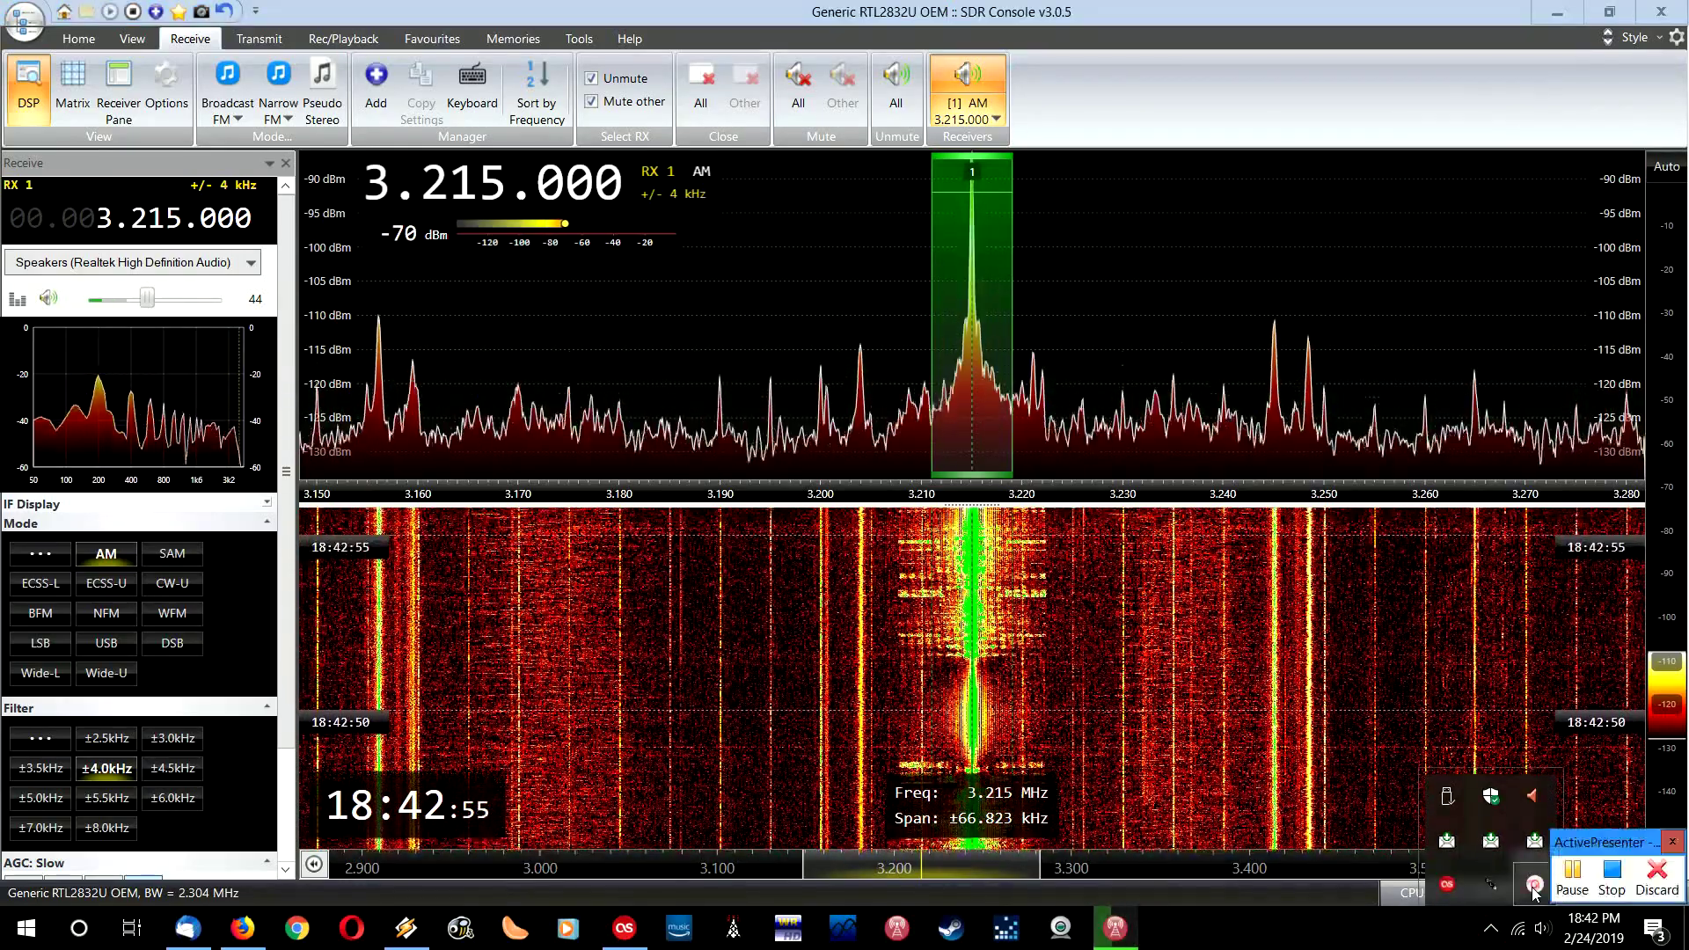